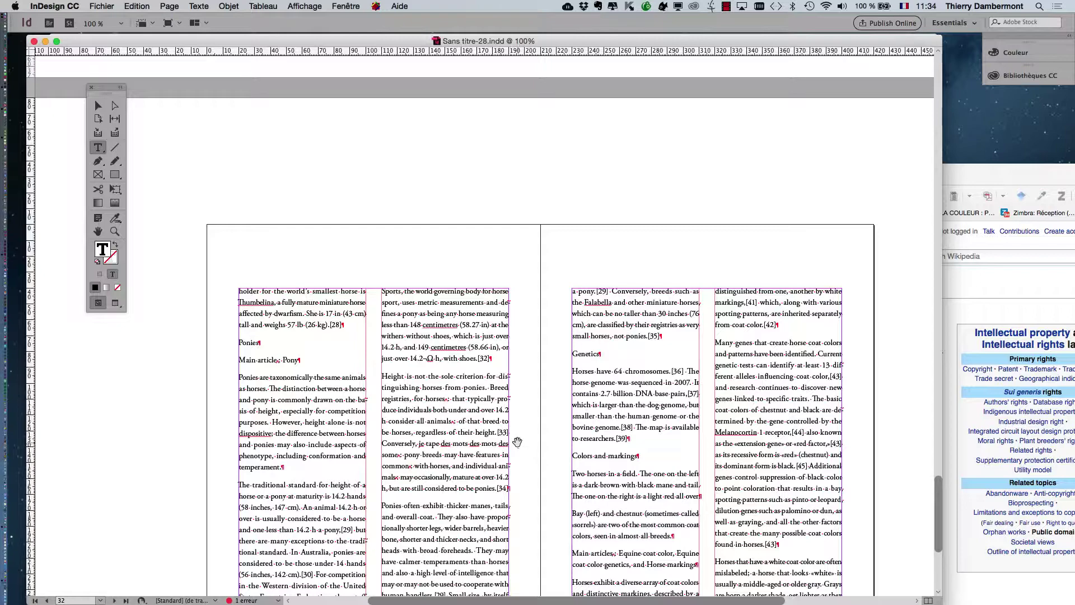
scroll(517, 443, down, 1)
scroll(522, 448, up, 1)
scroll(523, 448, up, 5)
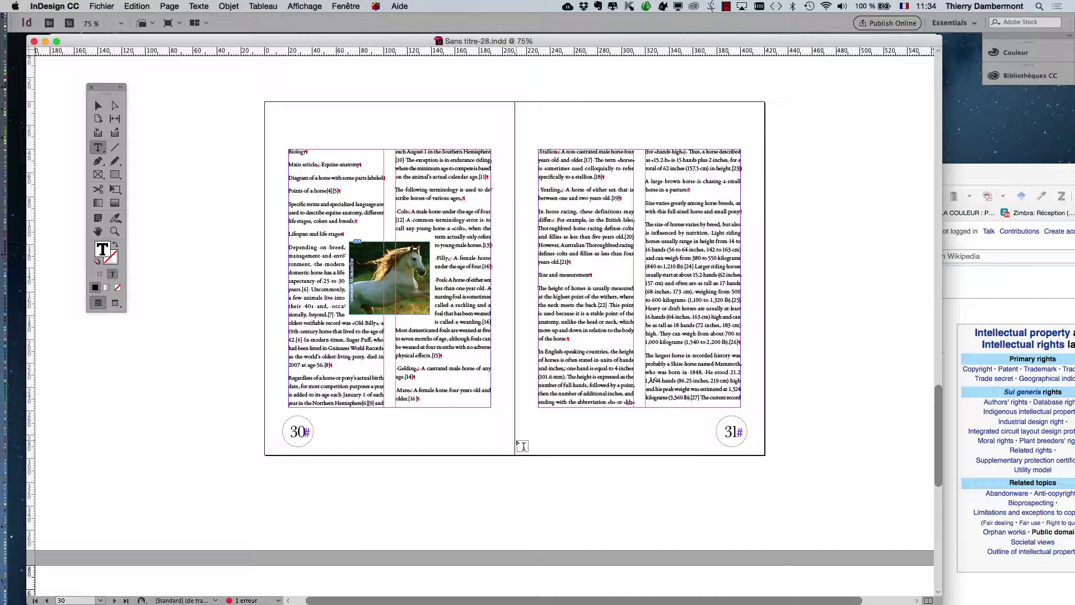
Switch to Firefox, open a new browser window and bring up the Google Belgique home page.
click(952, 178)
click(90, 6)
click(564, 269)
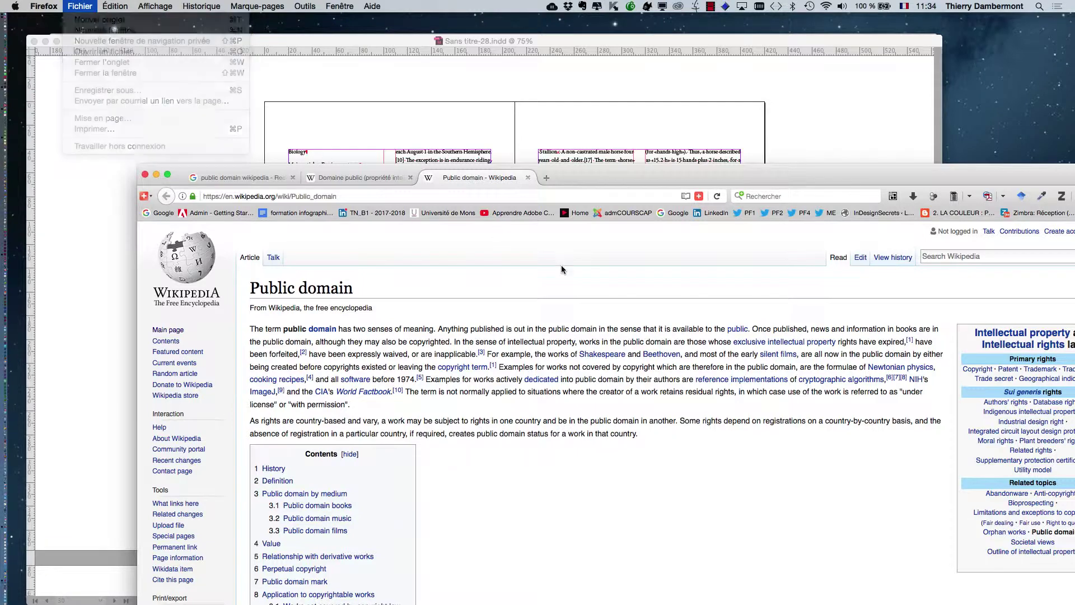
key(super+n)
text(linkedin)
key(Return)
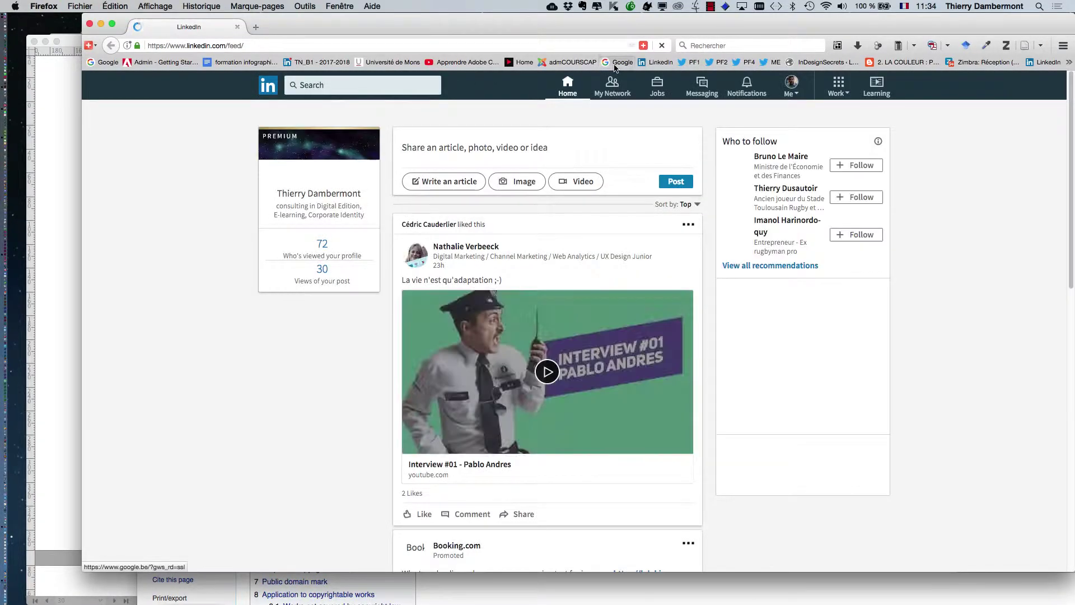
key(super+shift+h)
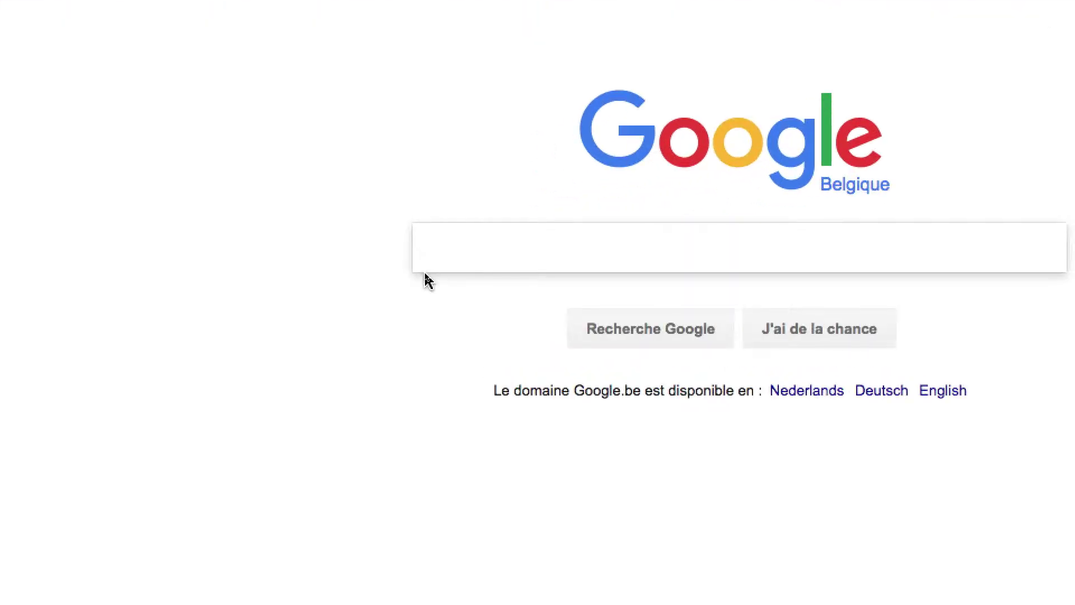
Search Google for "list image banks".
text(li)
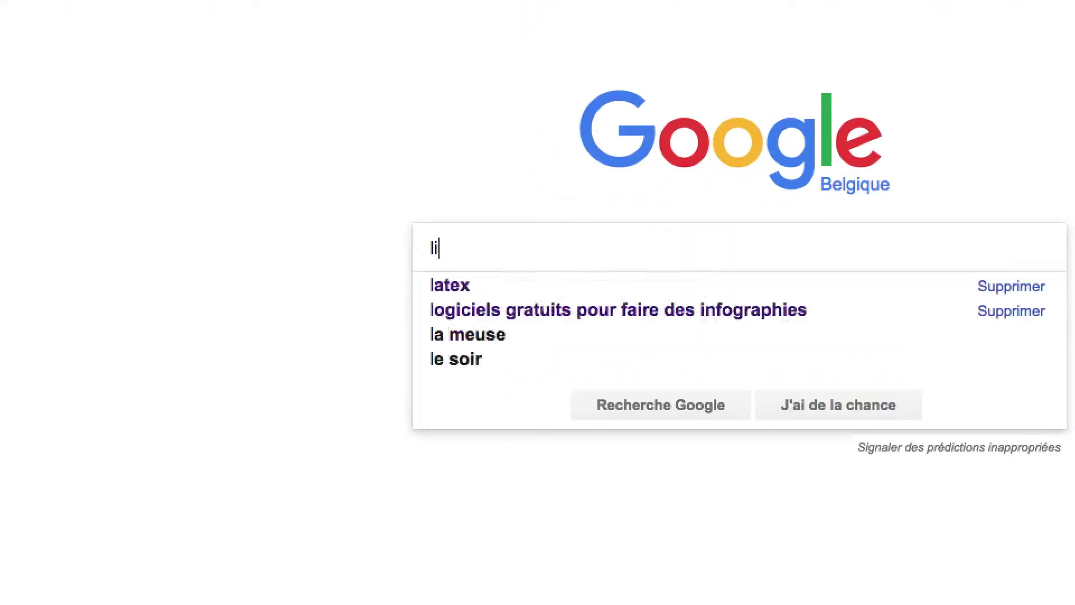
text(st image )
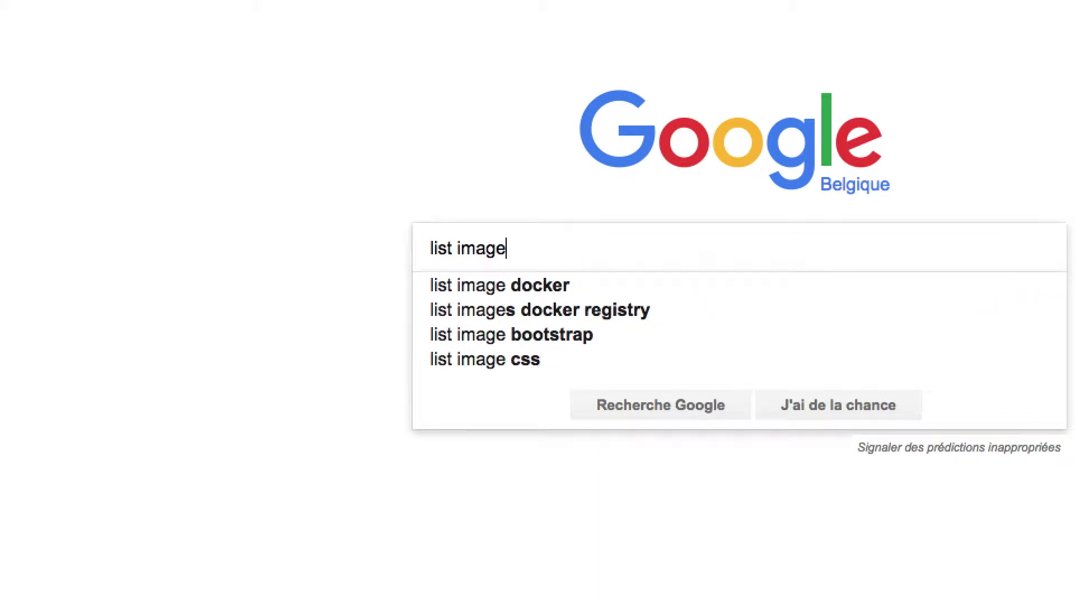
text(banks)
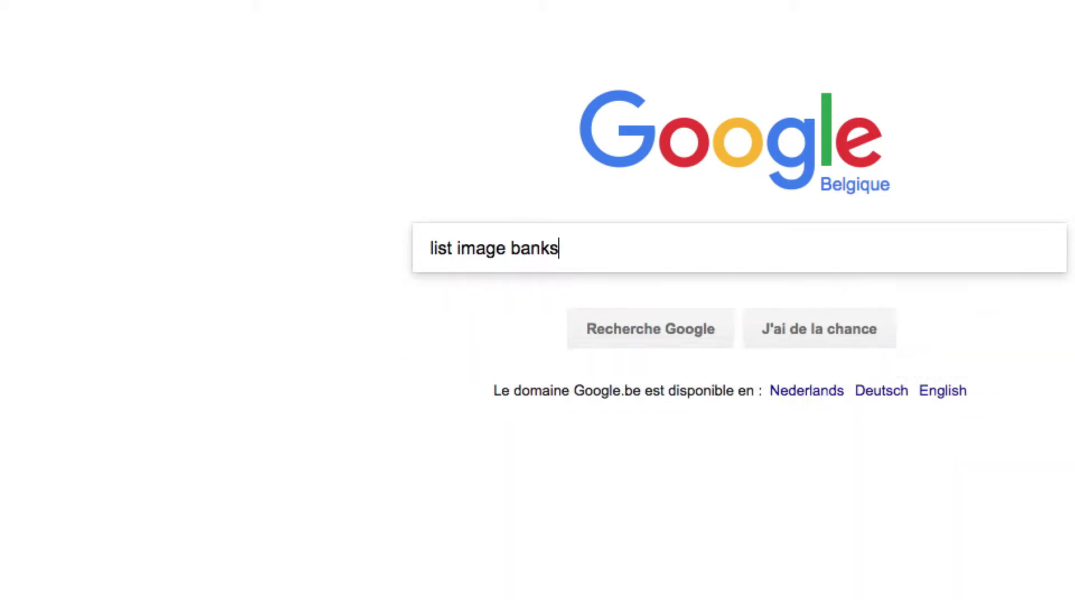
key(Return)
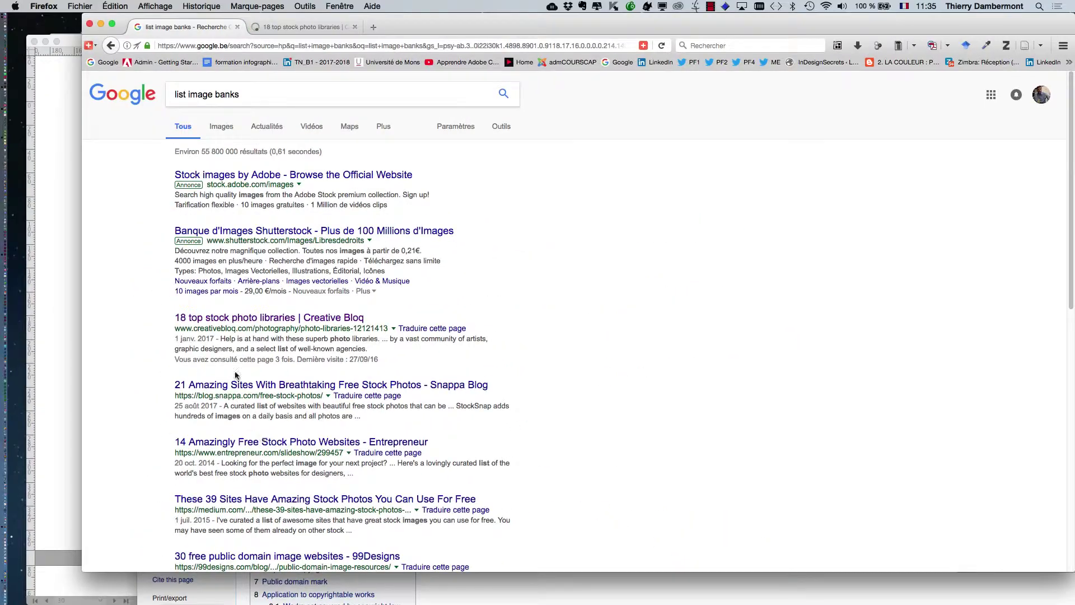
Enlarge the browser window over most of the screen and show the "18 top stock photo libraries" article.
drag(406, 23, 341, 17)
drag(1010, 570, 1065, 592)
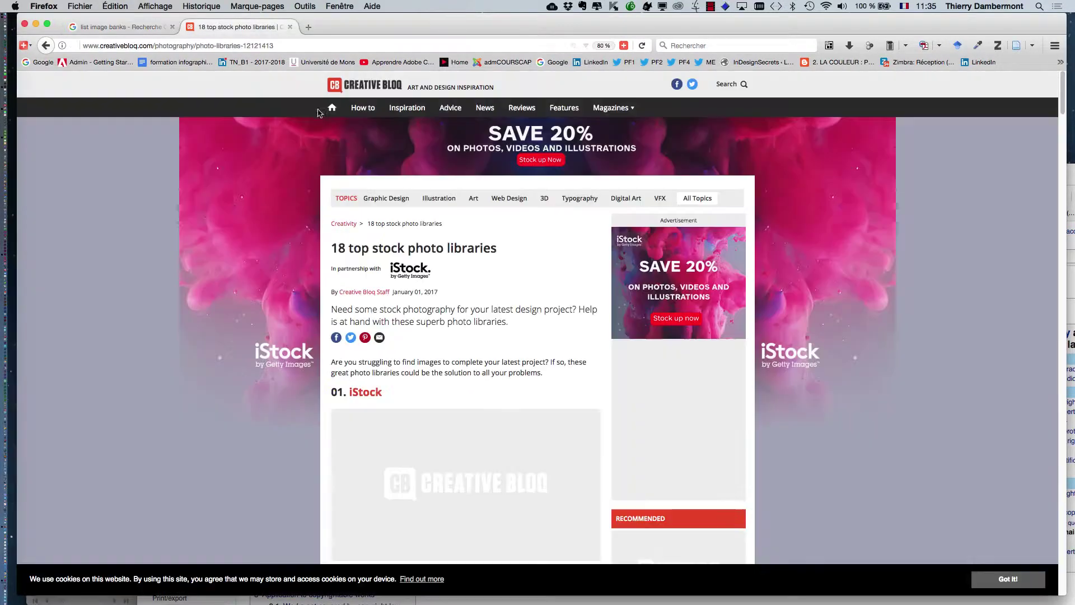
key(ctrl+Tab)
Examine the image banks presented in the Creative Bloq article, from iStock to Shutterstock.
scroll(697, 308, down, 5)
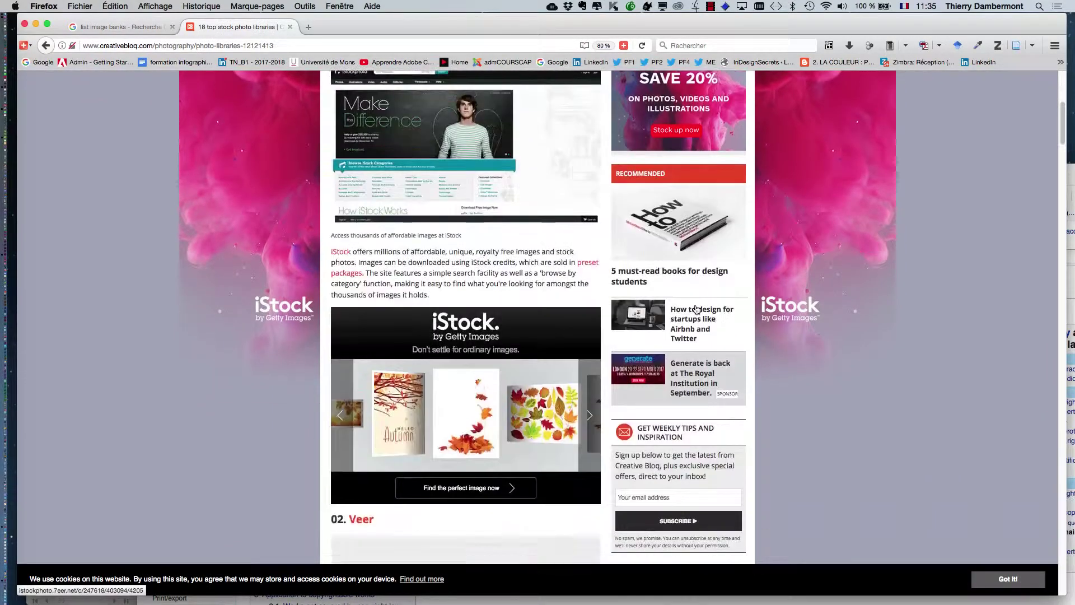
scroll(696, 308, down, 15)
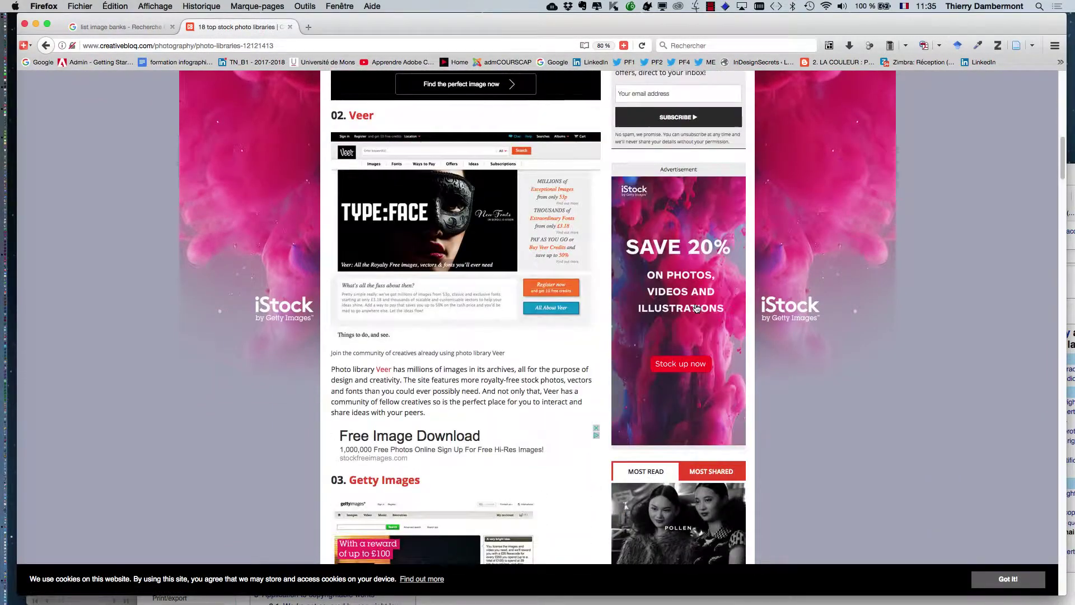
scroll(696, 308, down, 10)
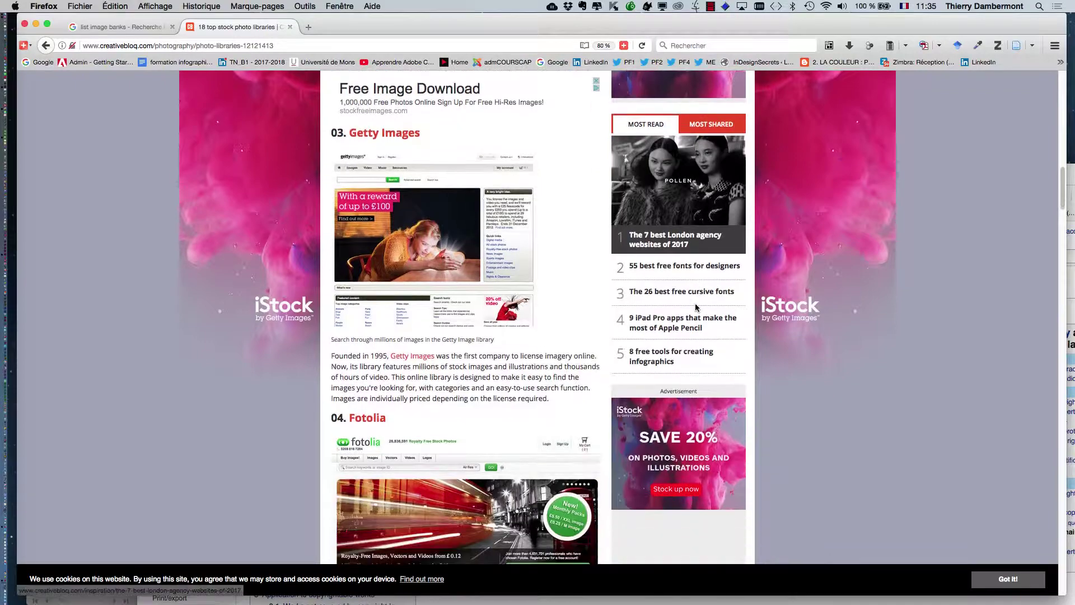
scroll(695, 307, down, 5)
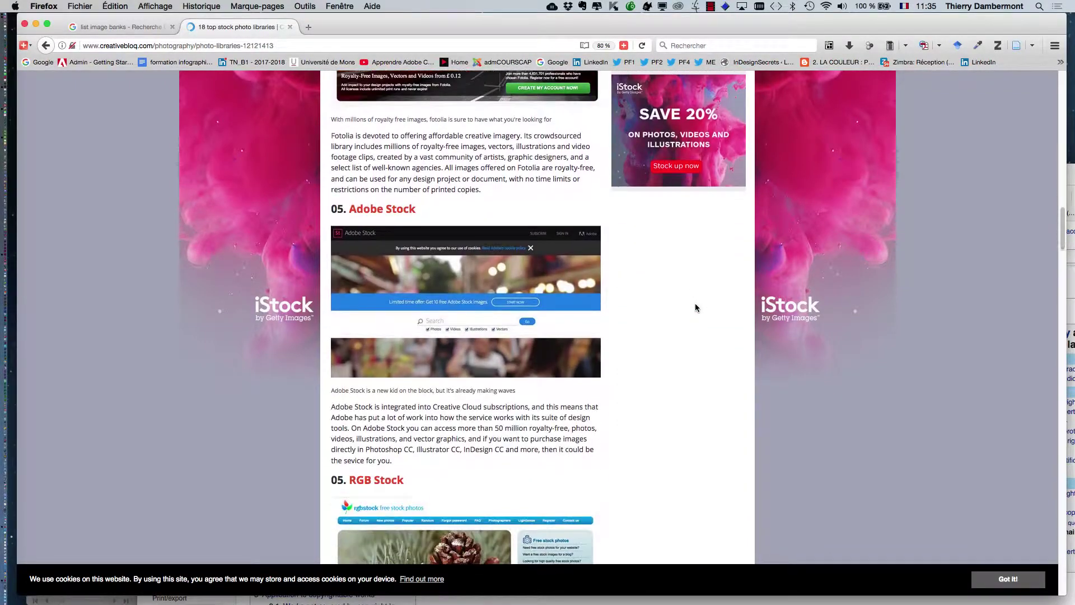
scroll(695, 307, up, 3)
scroll(696, 307, up, 3)
scroll(579, 381, down, 8)
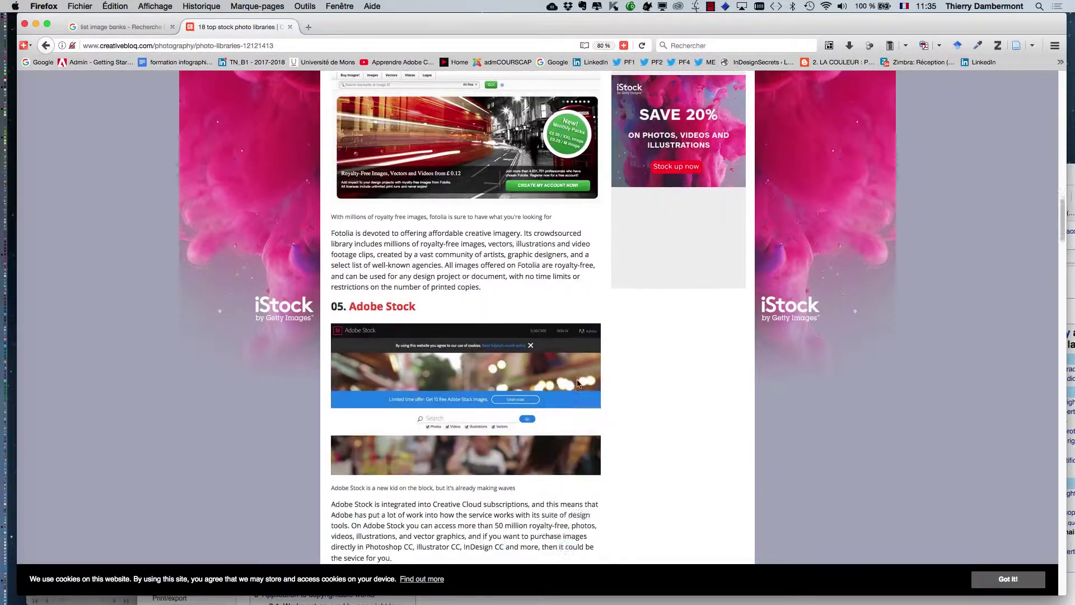
scroll(579, 381, down, 13)
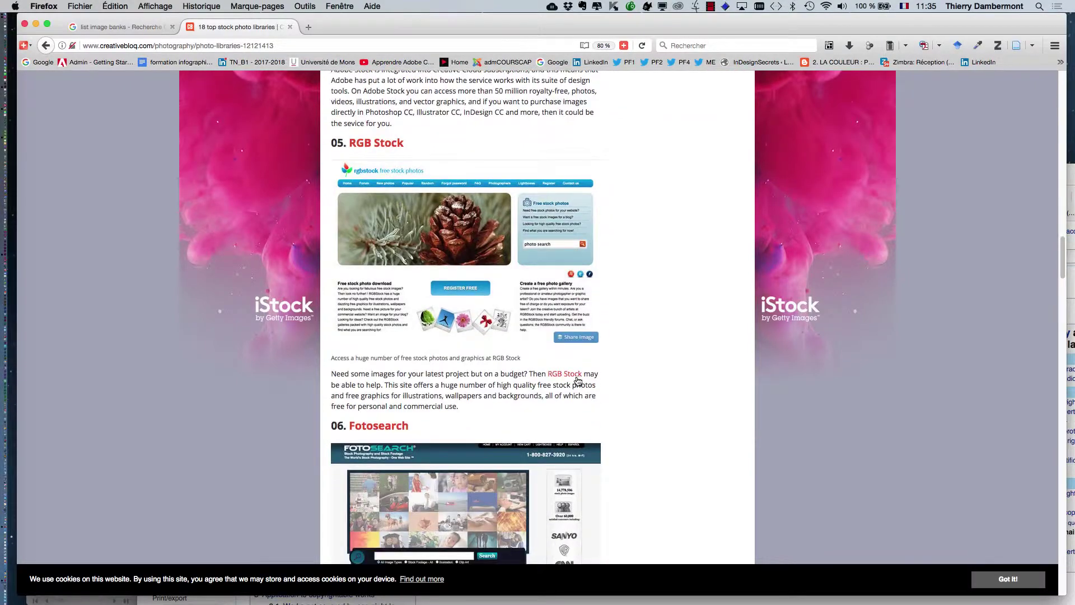
scroll(579, 381, down, 20)
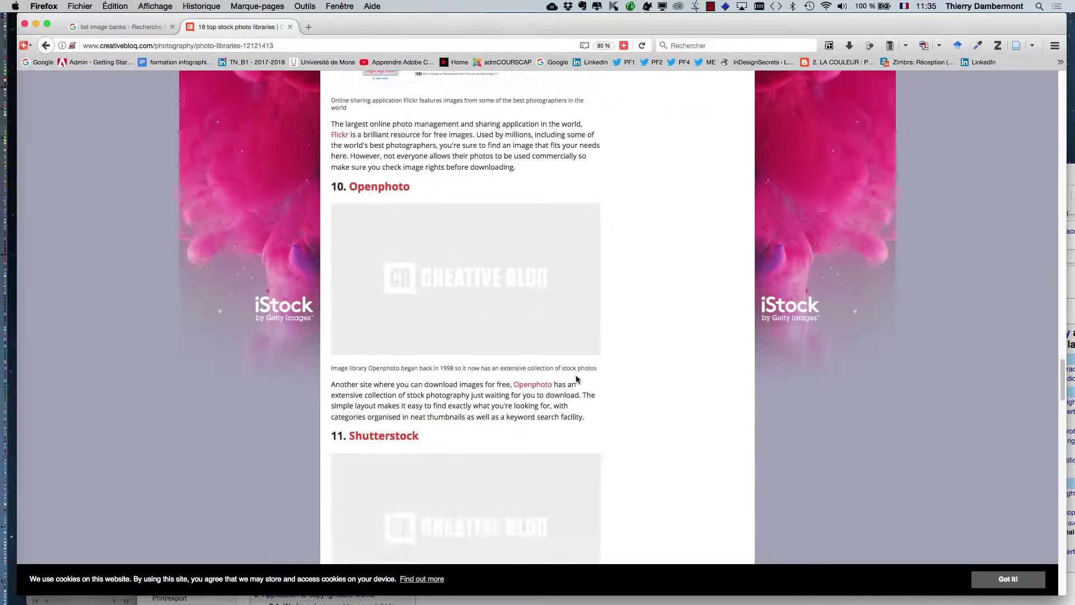
Close the stock photo article's window and enlarge the window holding the Wikipedia "Public domain" article.
click(25, 24)
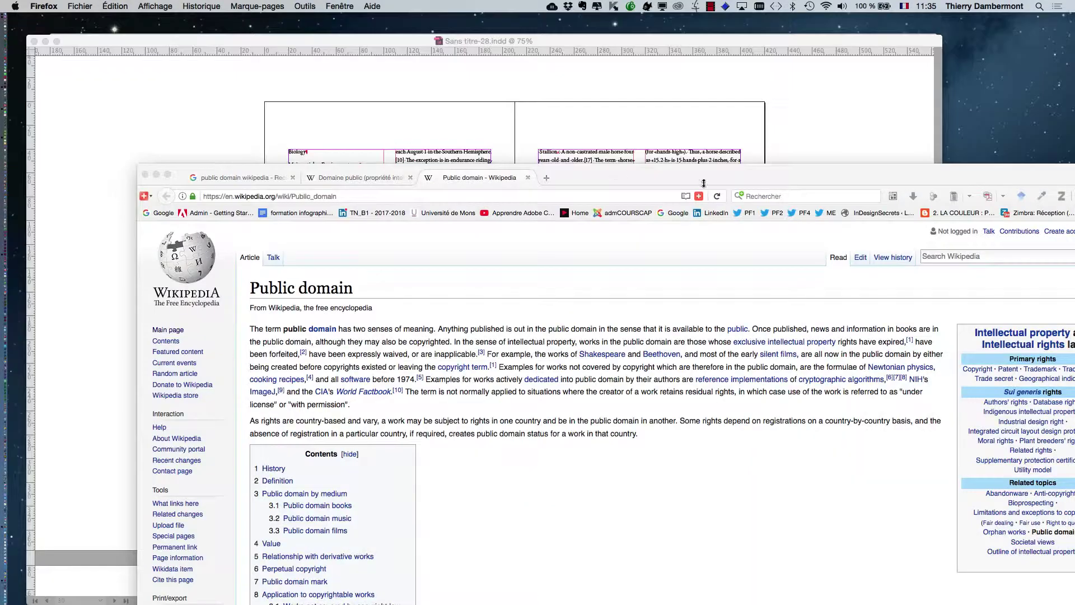
double_click(718, 183)
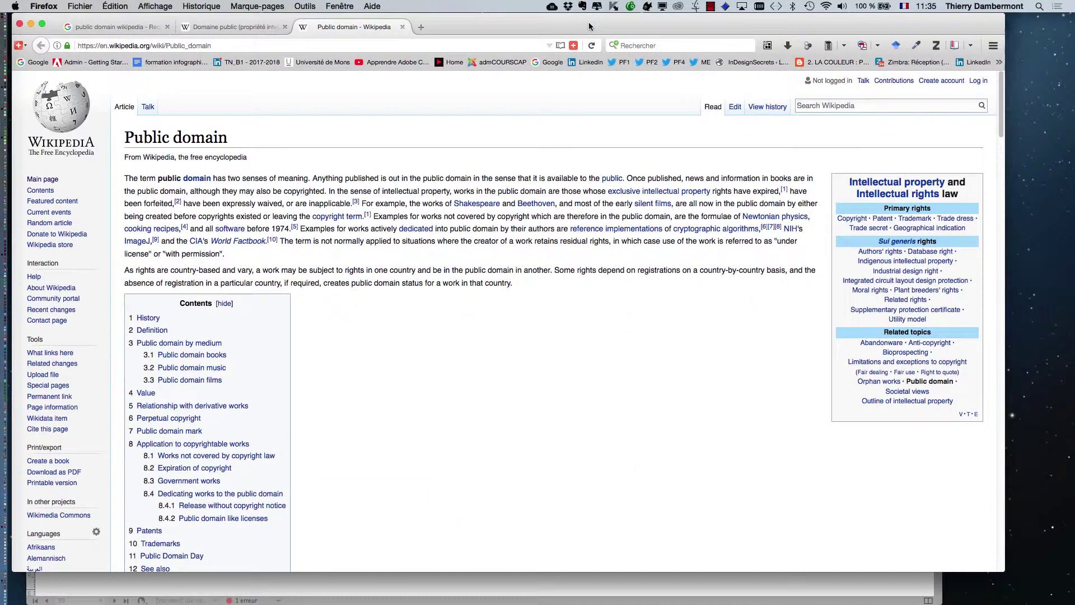
double_click(1002, 570)
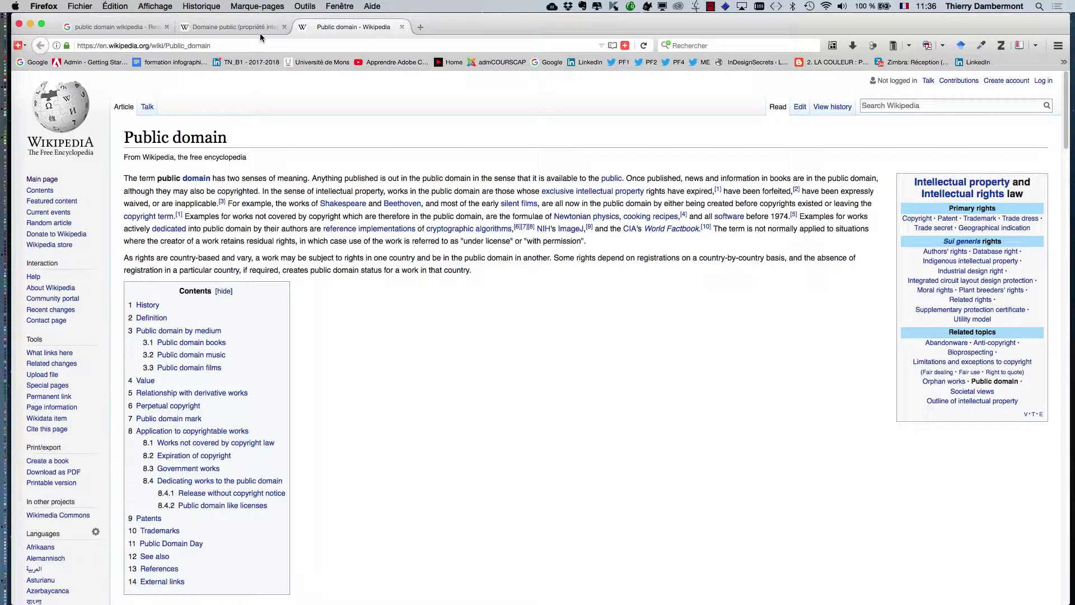
Show the French Wikipedia article on "Domaine public" and view its chart of copyright duration versus life expectancy enlarged to 133%.
click(247, 22)
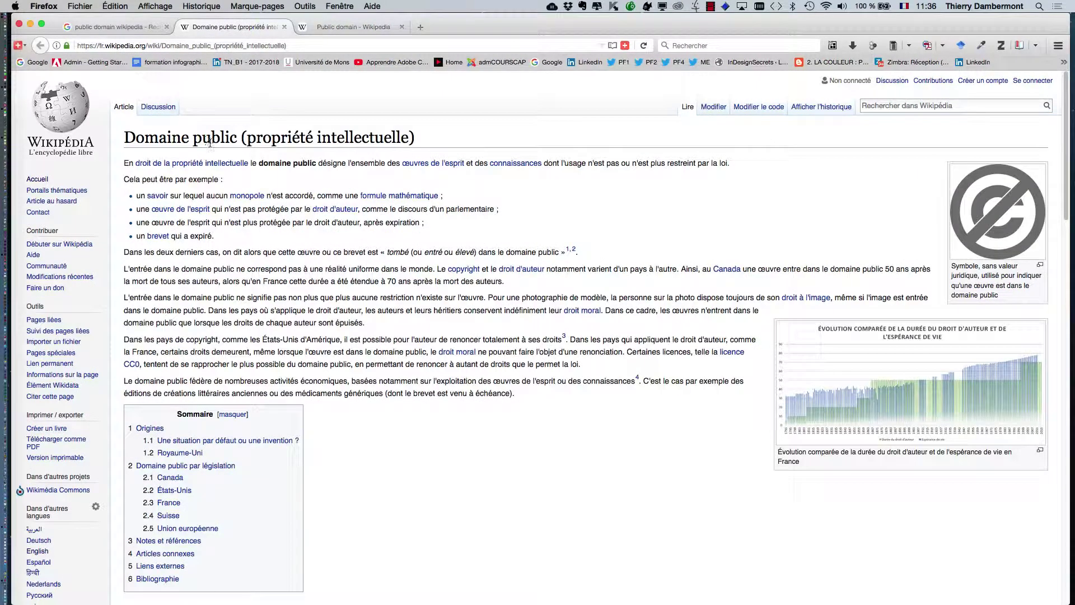
drag(124, 139, 440, 130)
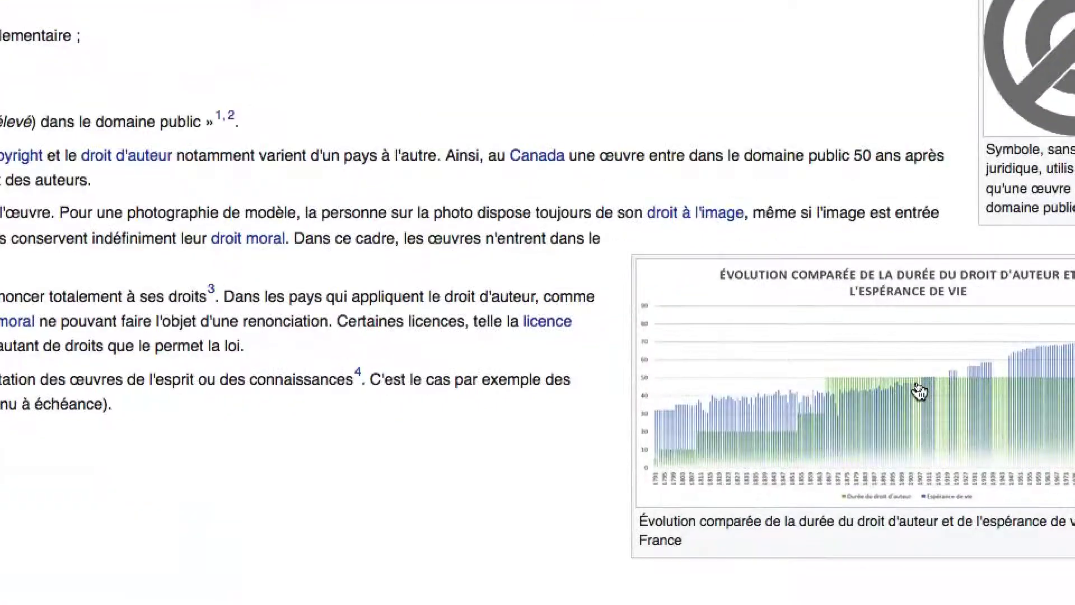
click(942, 394)
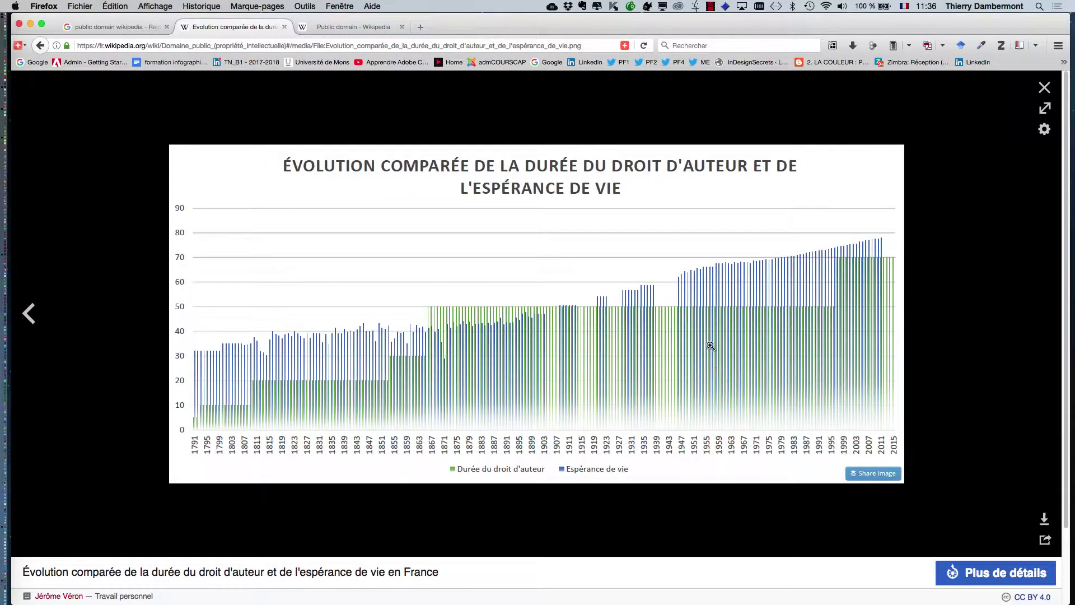
key(super+plus)
key(super+plus)
key(super+plus)
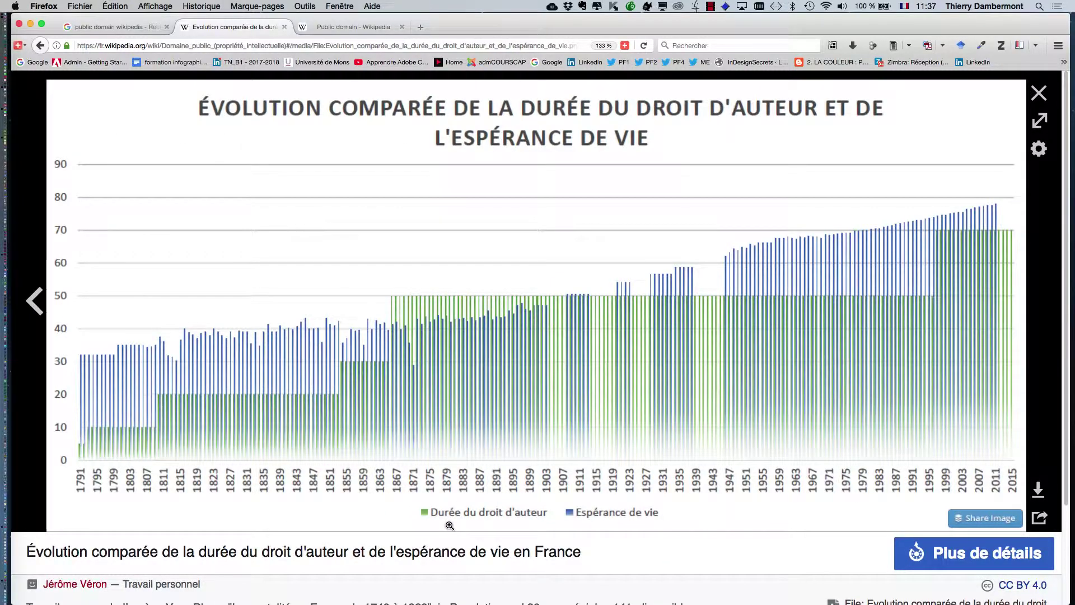
Close both Wikipedia public domain tabs and clear the query from the Google search field.
click(285, 28)
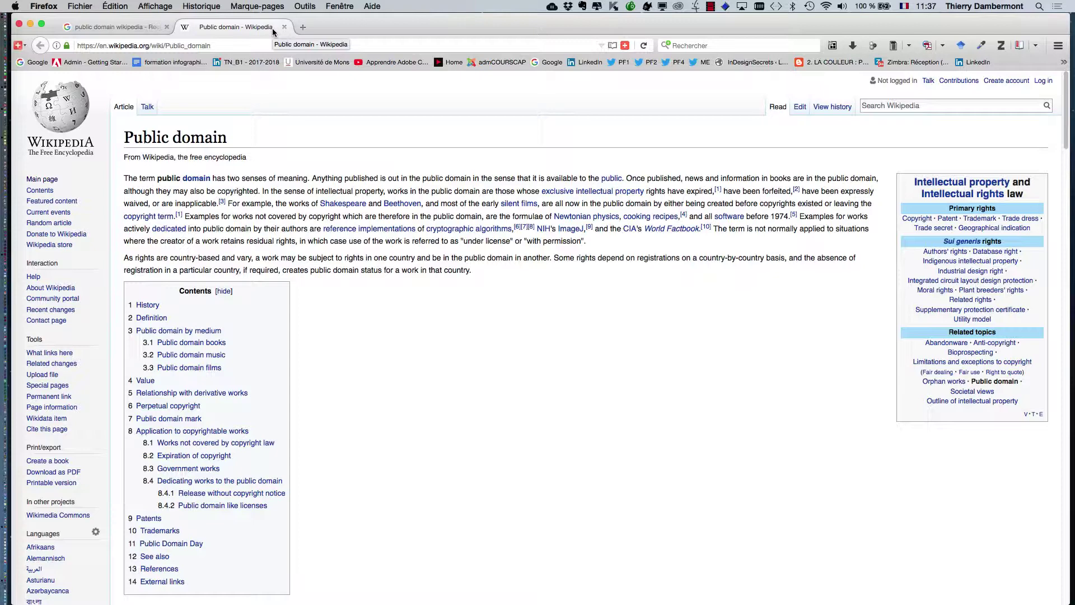
click(283, 27)
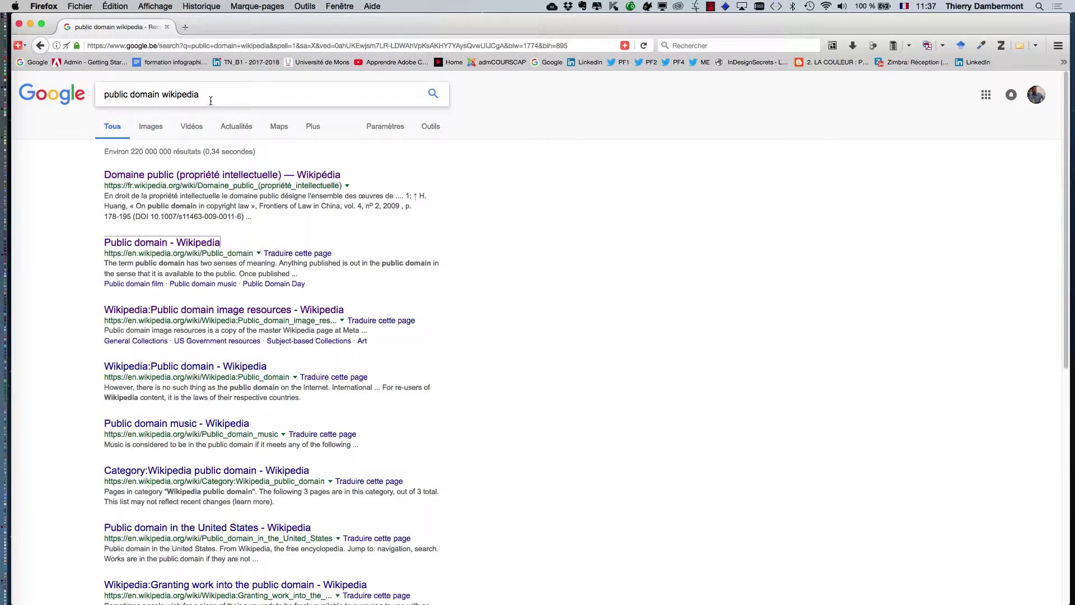
drag(200, 95, 124, 96)
drag(237, 95, 81, 99)
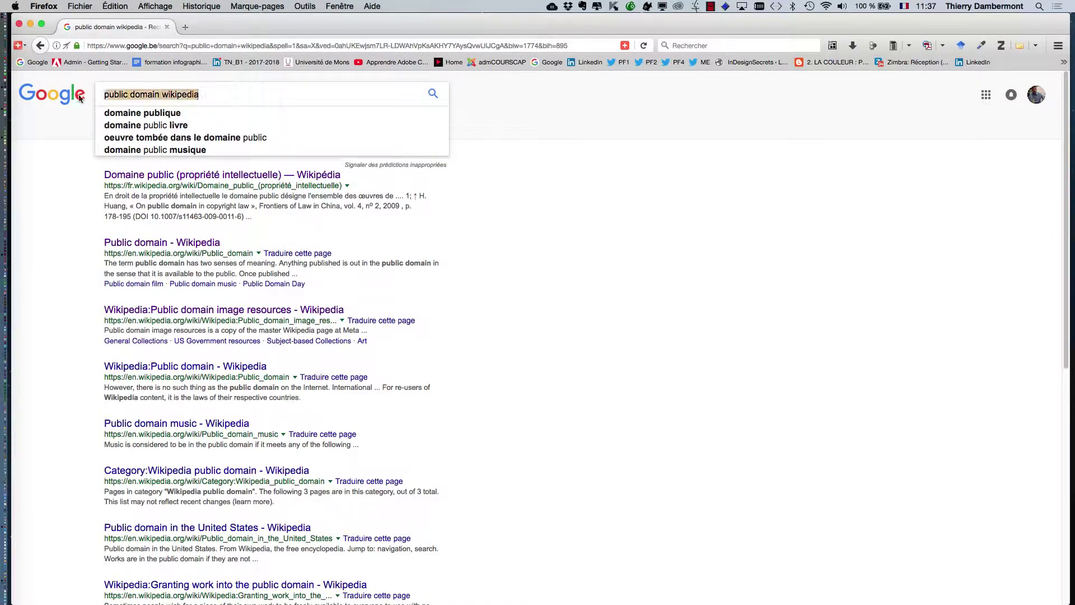
key(BackSpace)
click(721, 206)
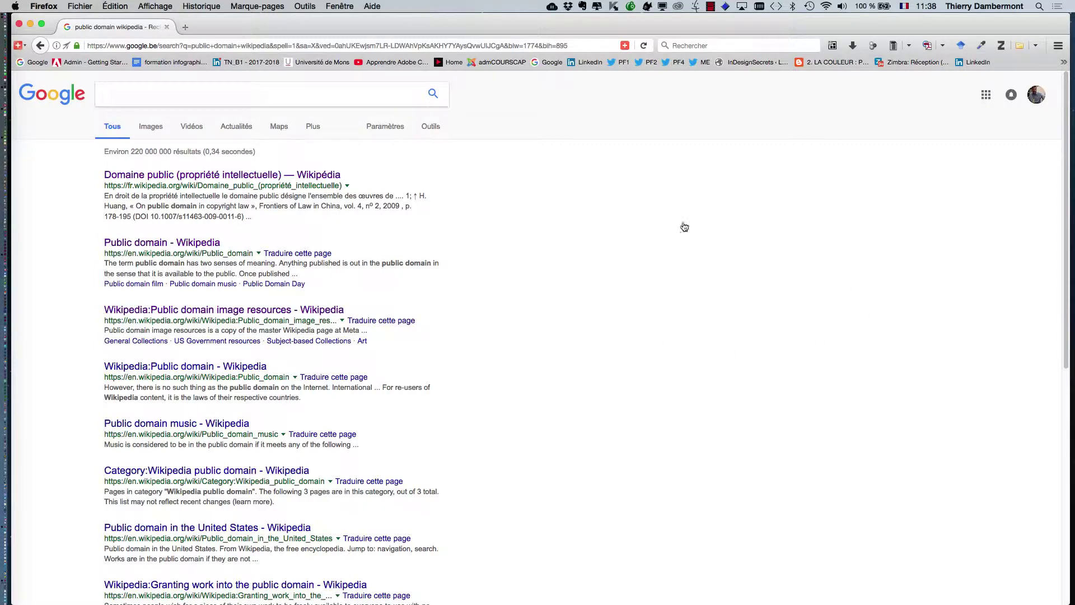
Switch to InDesign and review the images and text on the document's spreads from page 24 to page 31.
key(super+Tab)
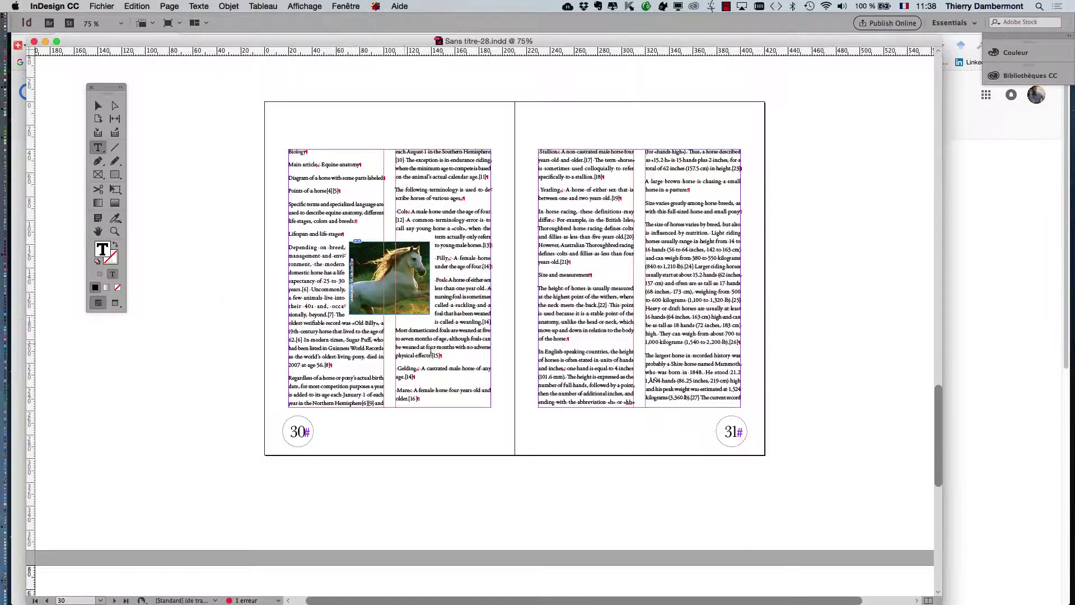
scroll(485, 361, up, 20)
scroll(485, 361, up, 10)
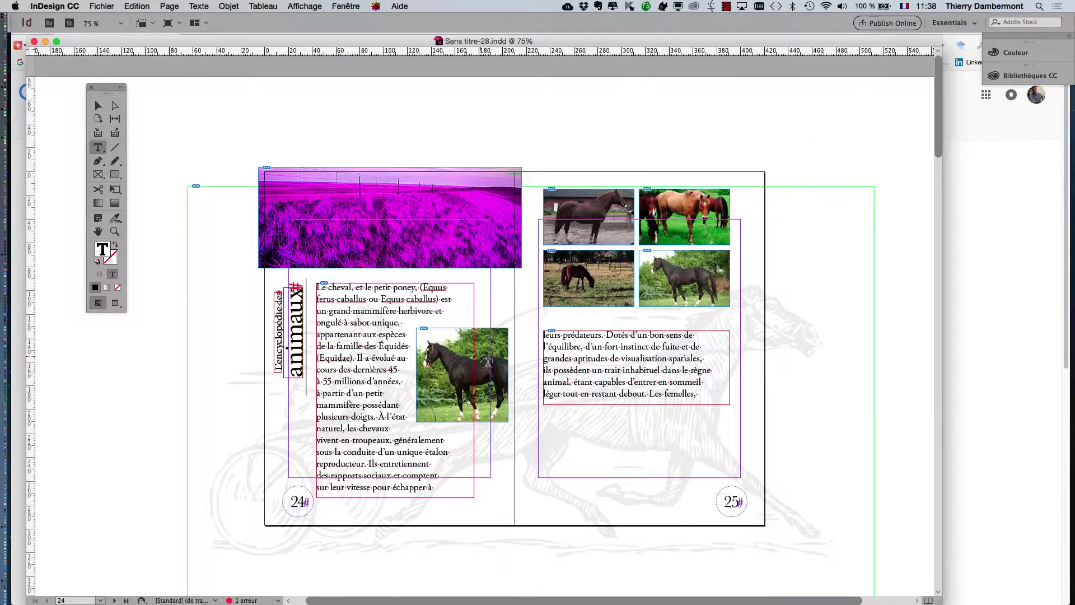
scroll(485, 361, down, 5)
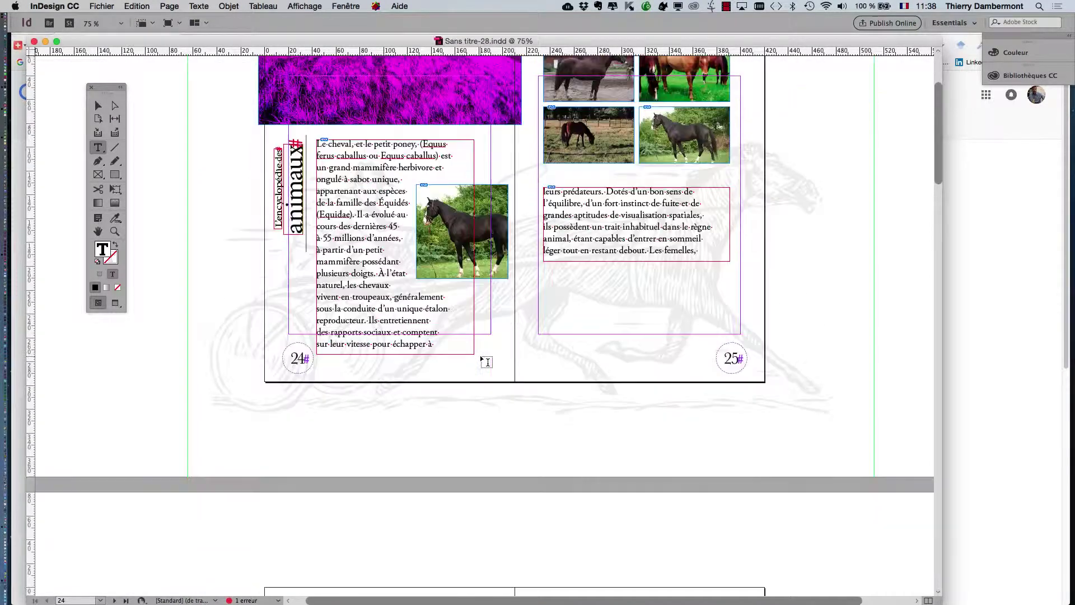
scroll(486, 361, down, 5)
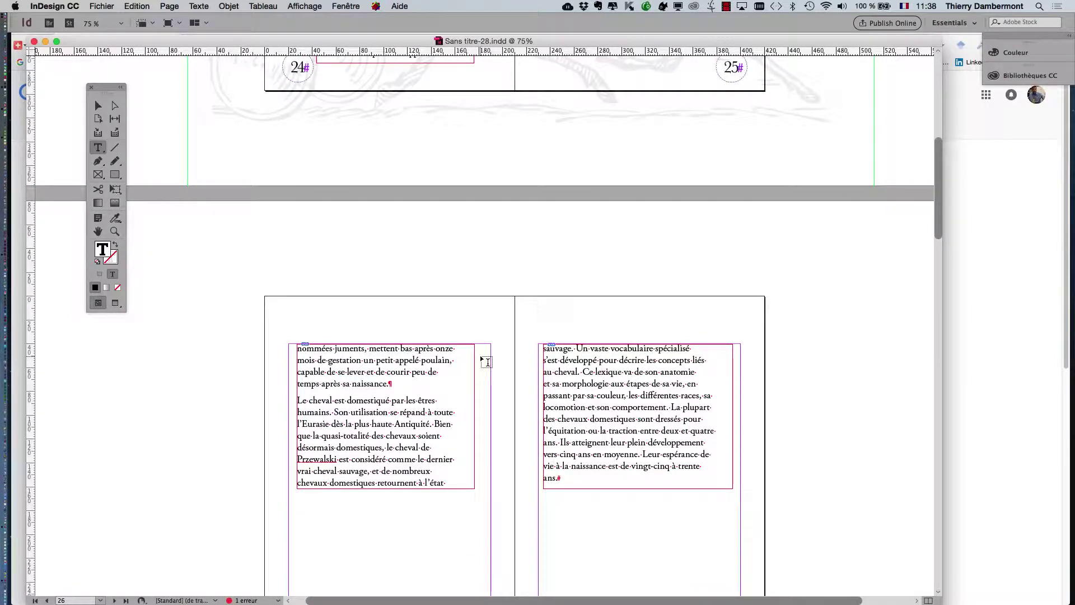
scroll(486, 361, down, 4)
scroll(486, 361, down, 11)
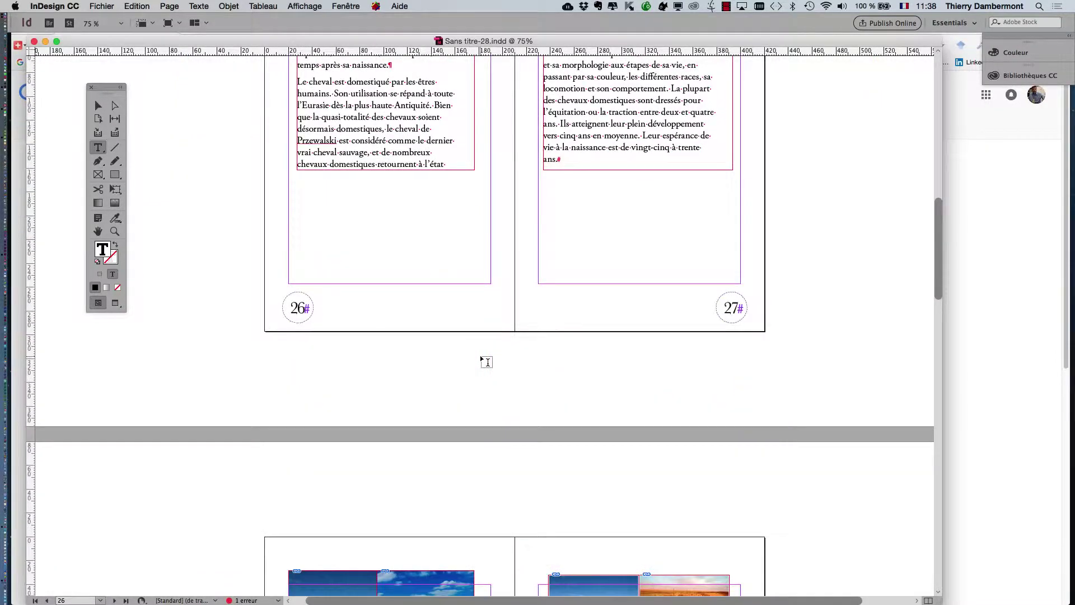
scroll(485, 362, down, 13)
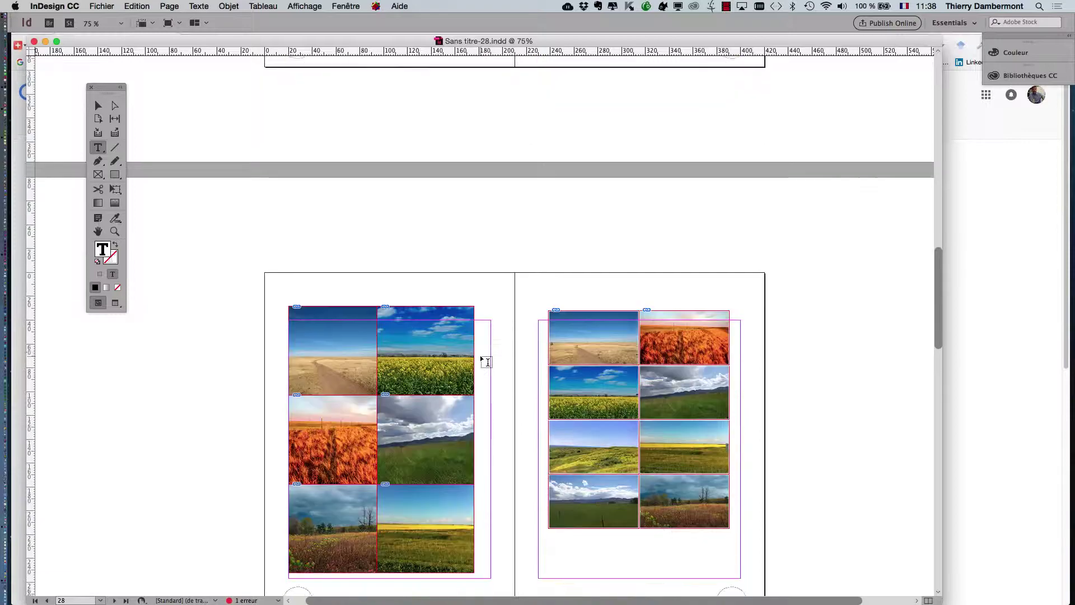
scroll(486, 364, down, 5)
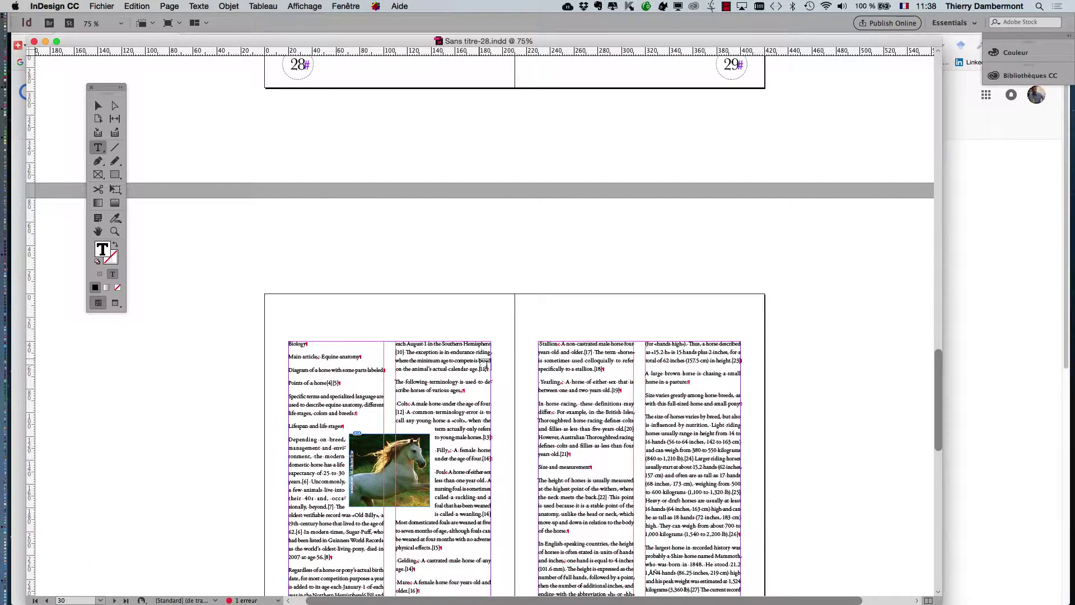
scroll(486, 364, up, 14)
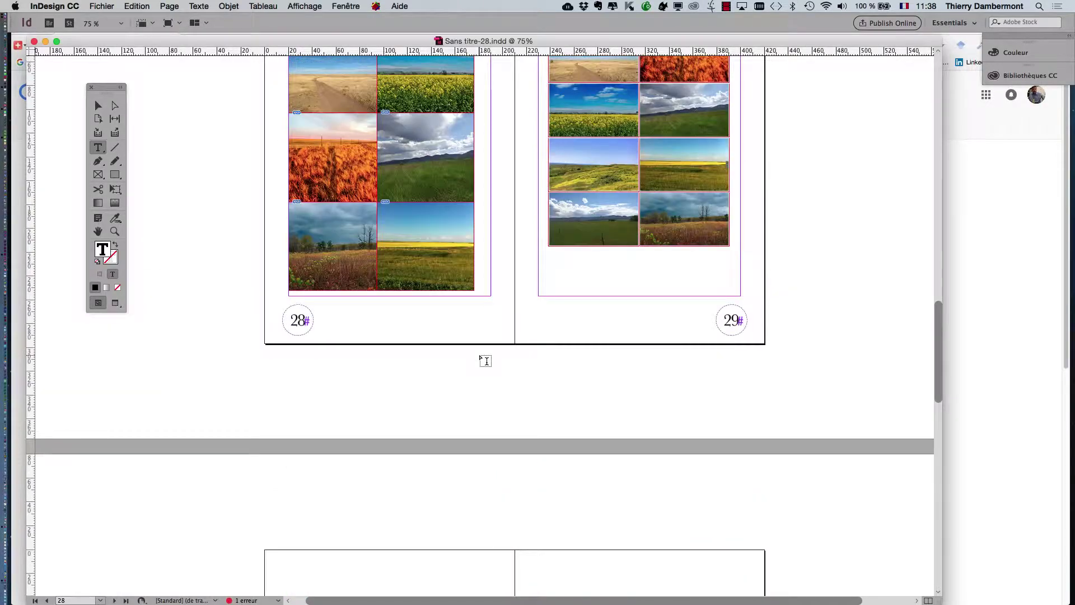
Switch to Firefox and search Google Images for camping "public domain".
scroll(486, 361, up, 20)
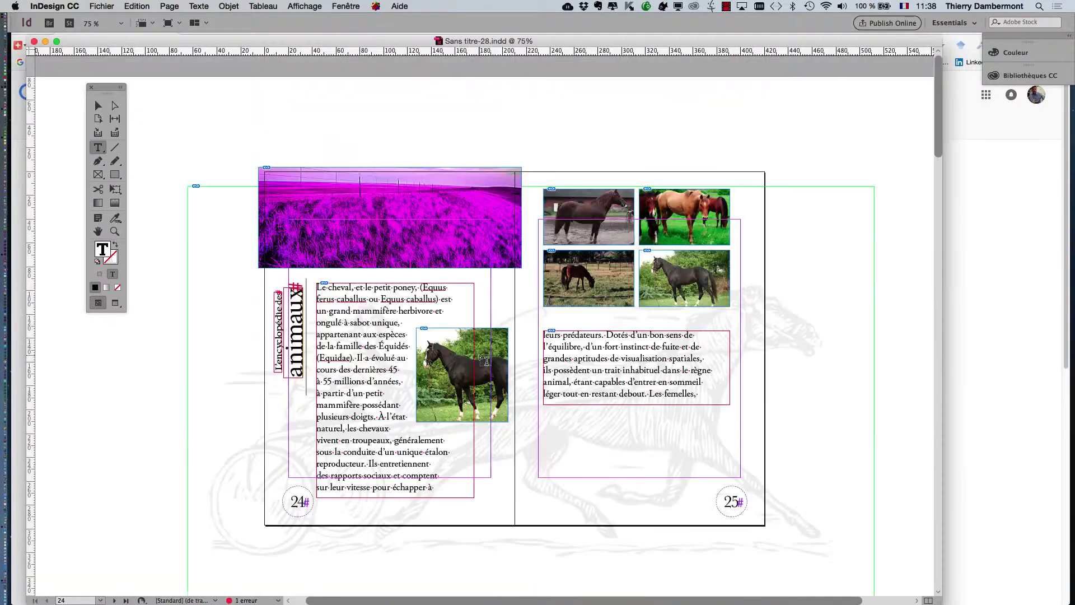
key(super+Tab)
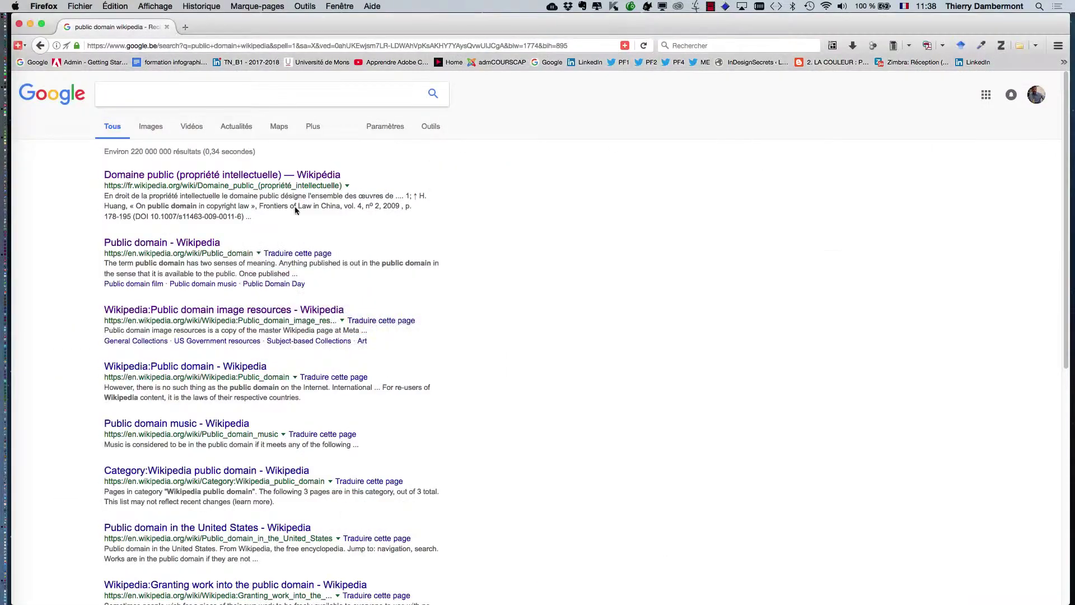
click(122, 100)
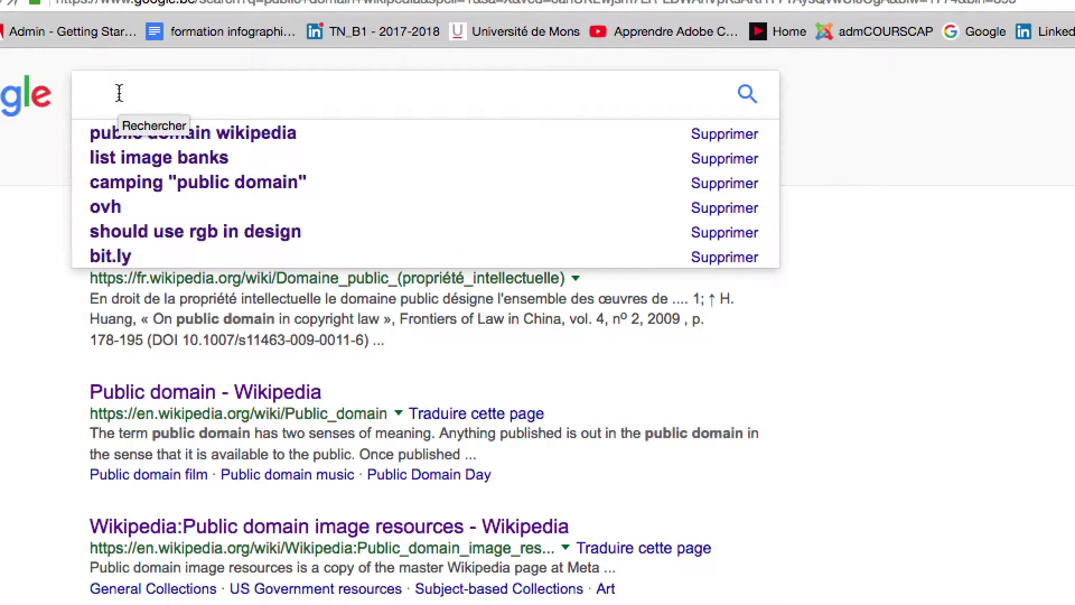
text(camping)
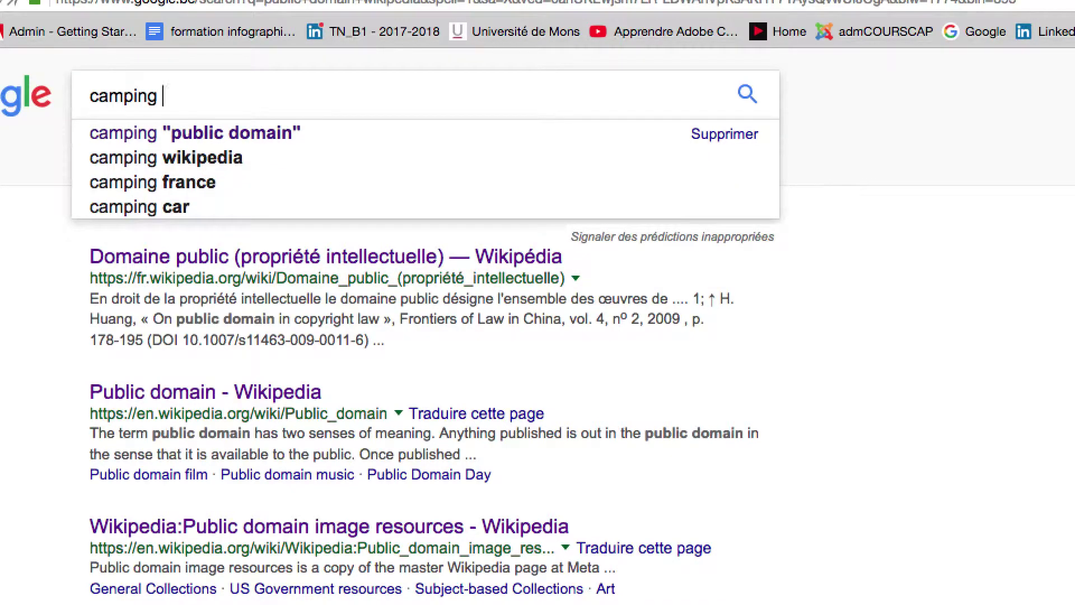
click(116, 135)
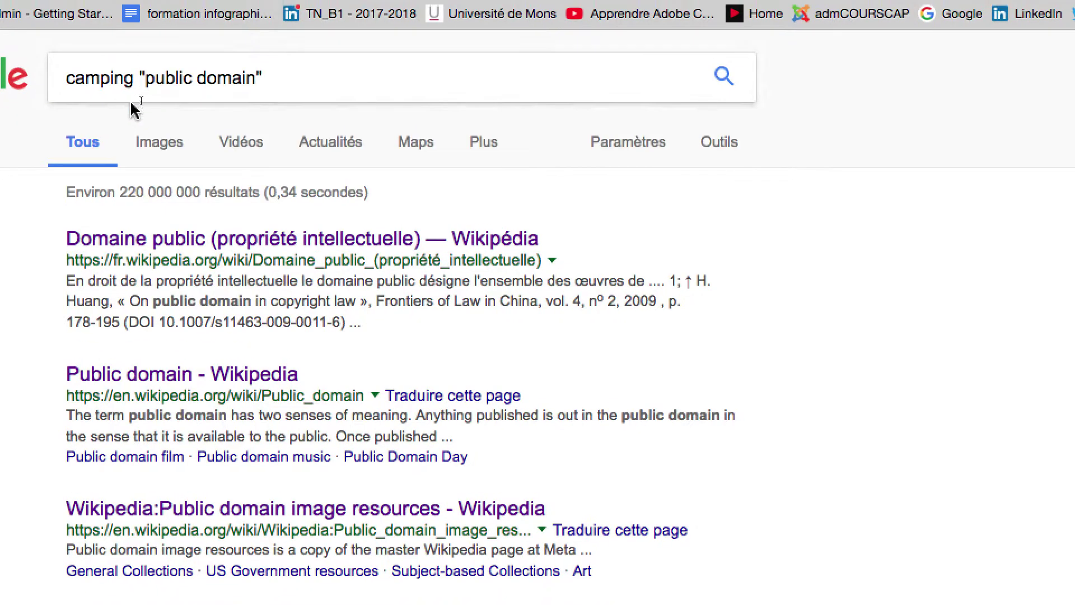
drag(128, 92, 263, 93)
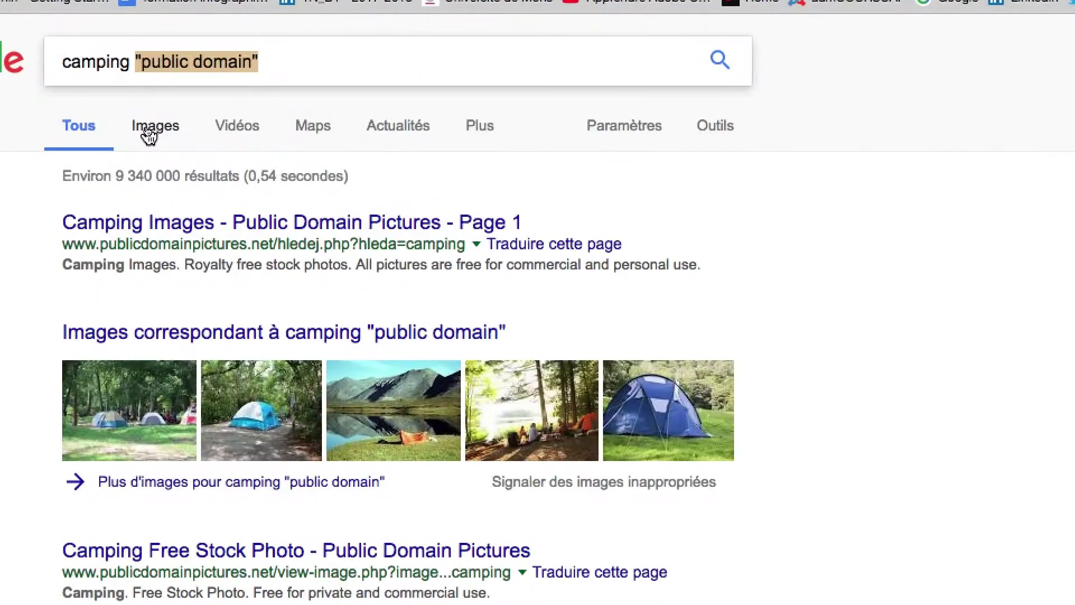
click(149, 133)
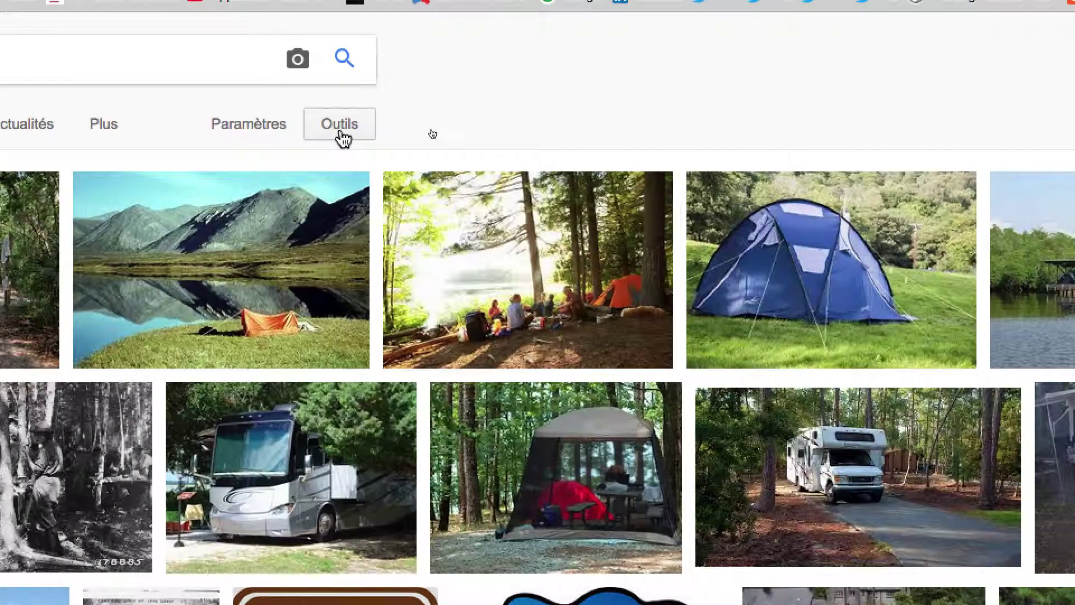
Show the search tools and display the pixel dimensions on the image results.
click(341, 132)
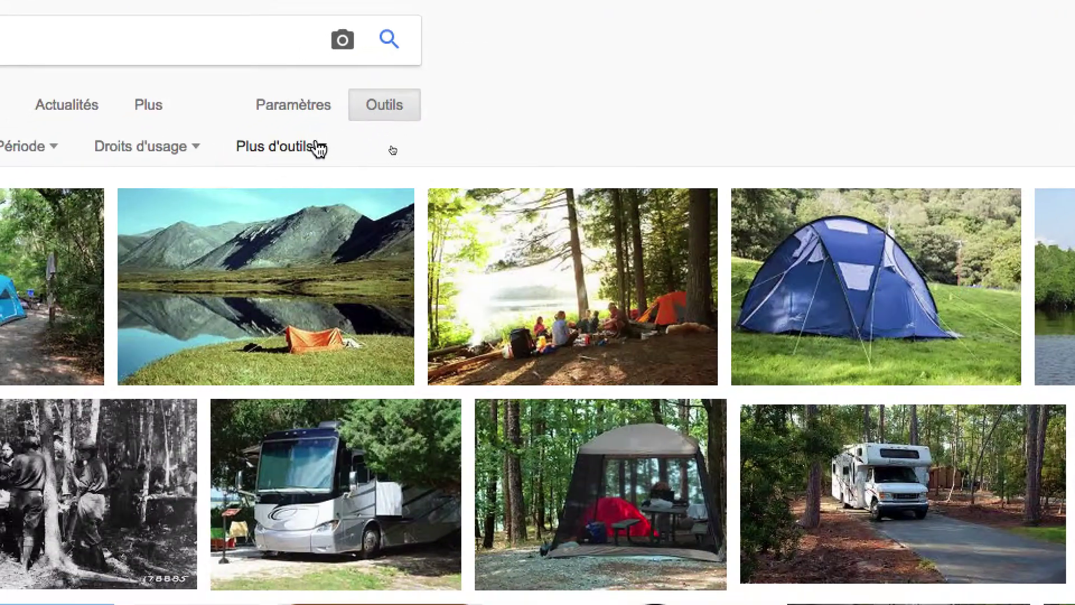
click(255, 167)
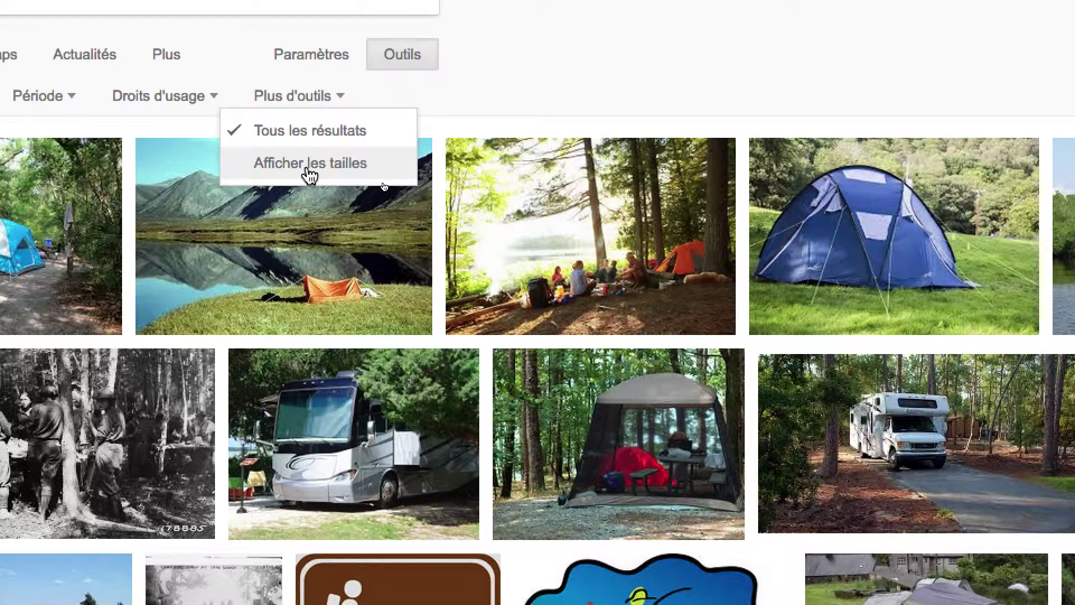
click(308, 168)
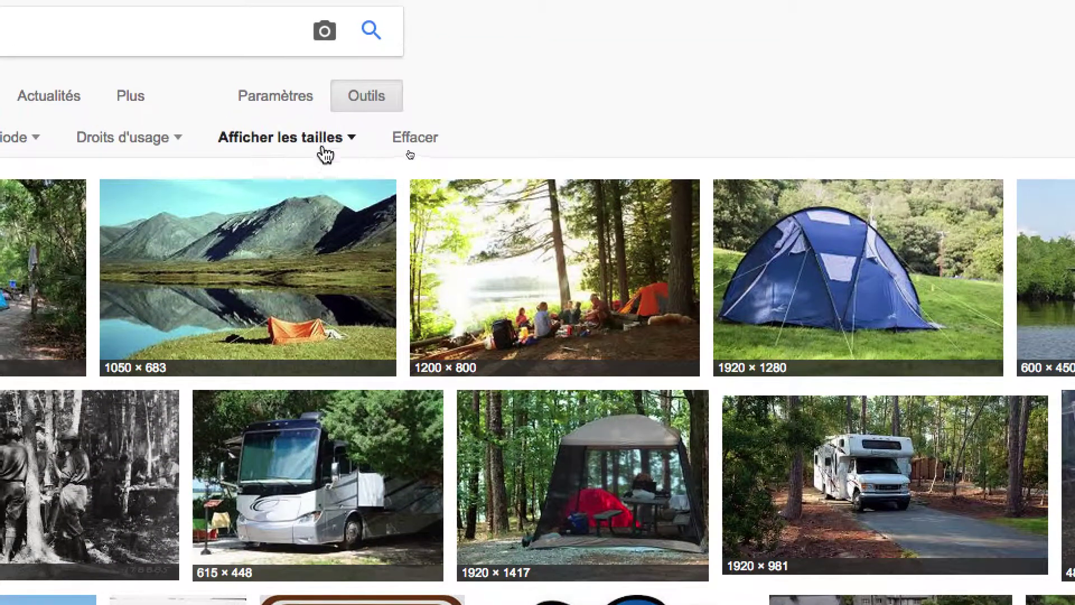
click(283, 171)
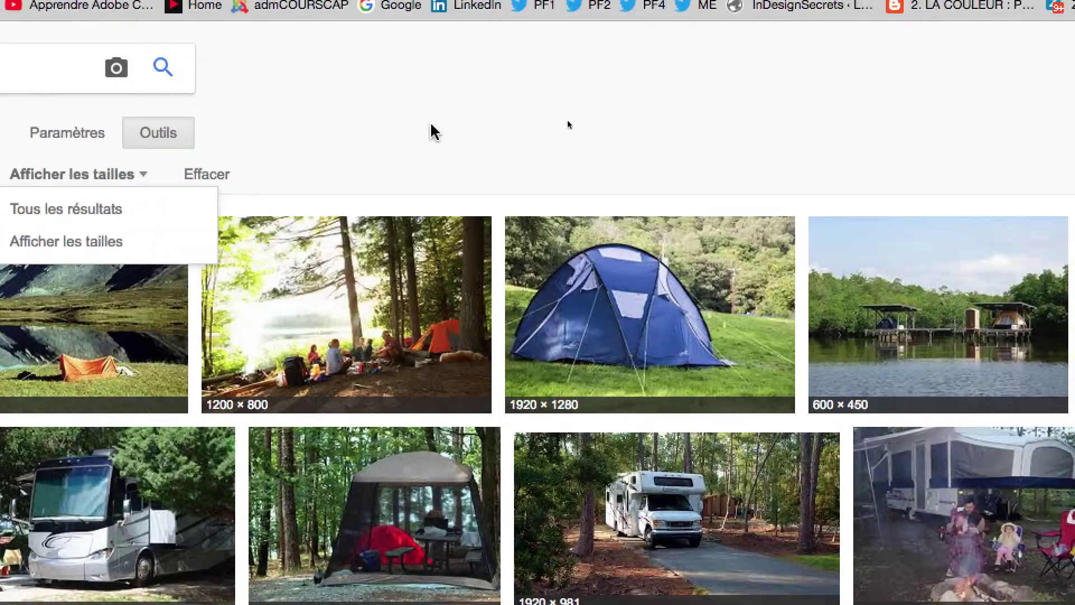
click(621, 55)
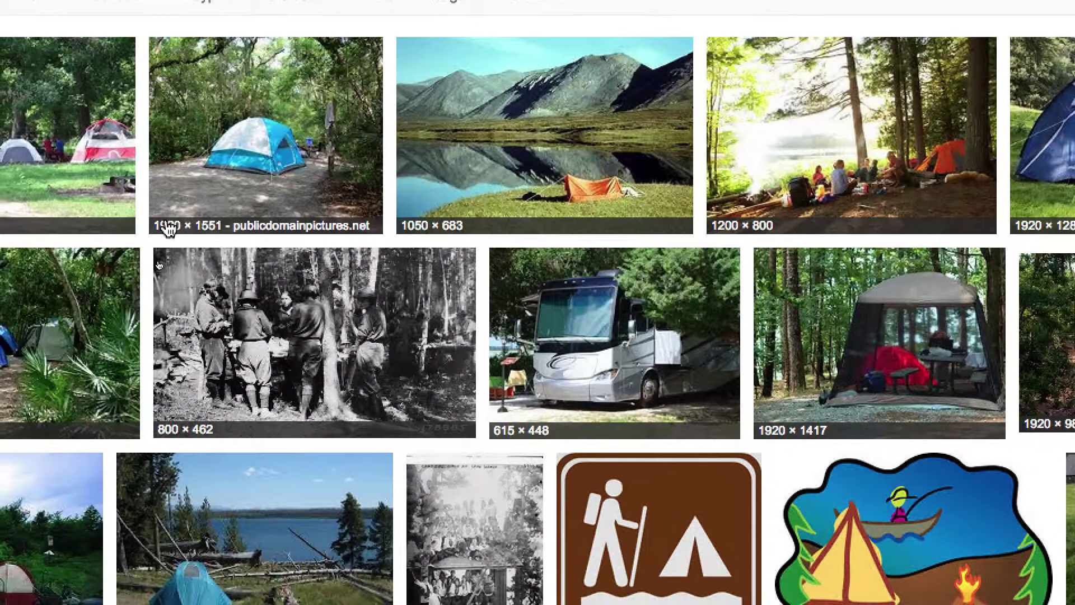
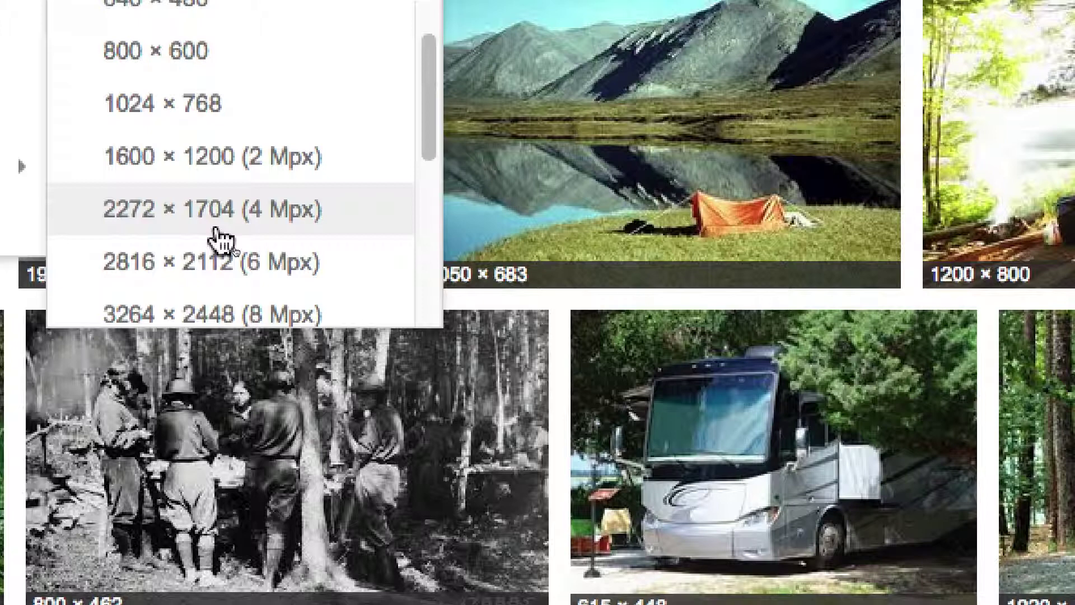
Restrict the image results to sizes larger than 2272 × 1704 (4 Mpx) and review the other size options.
click(220, 239)
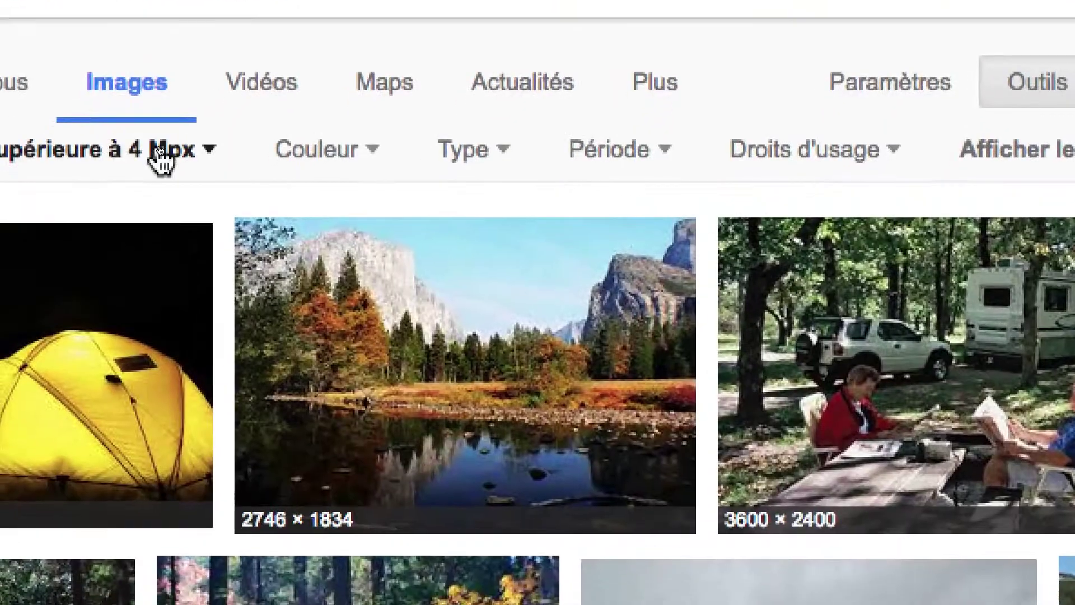
click(160, 162)
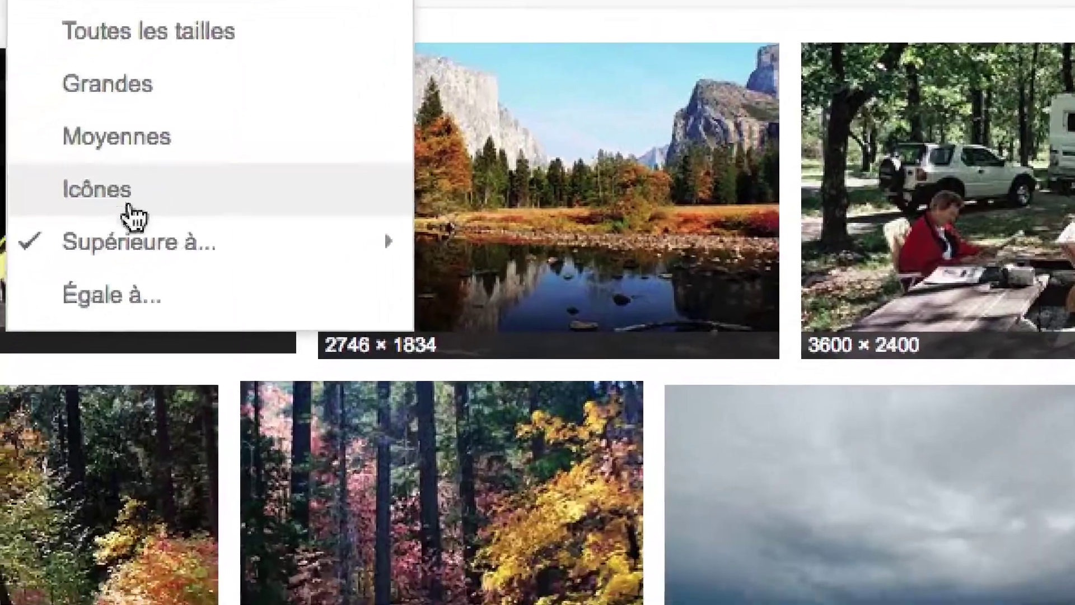
mouse_move(45, 400)
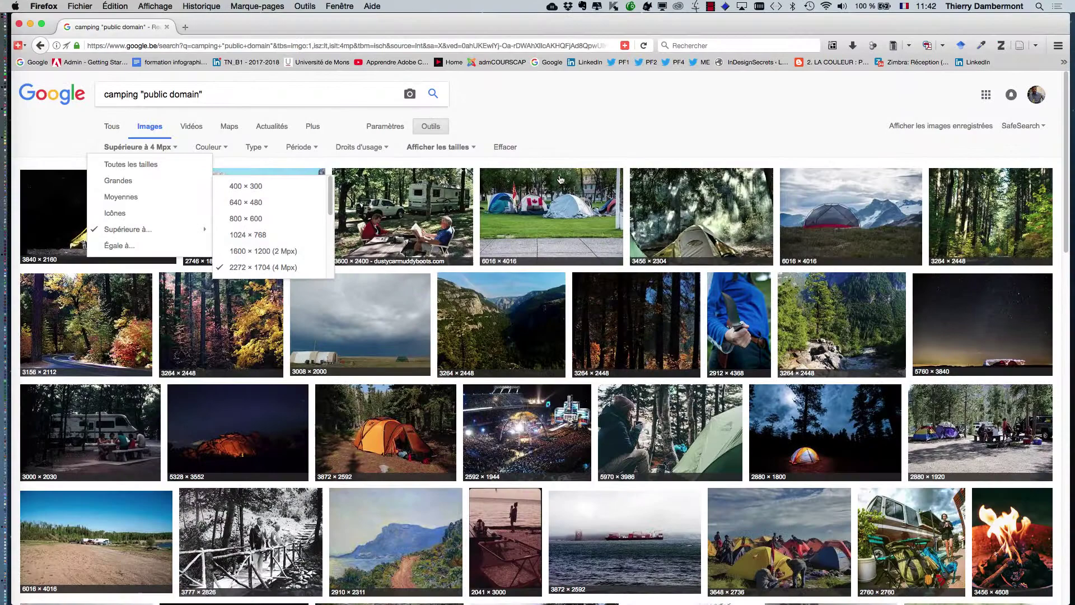
click(671, 128)
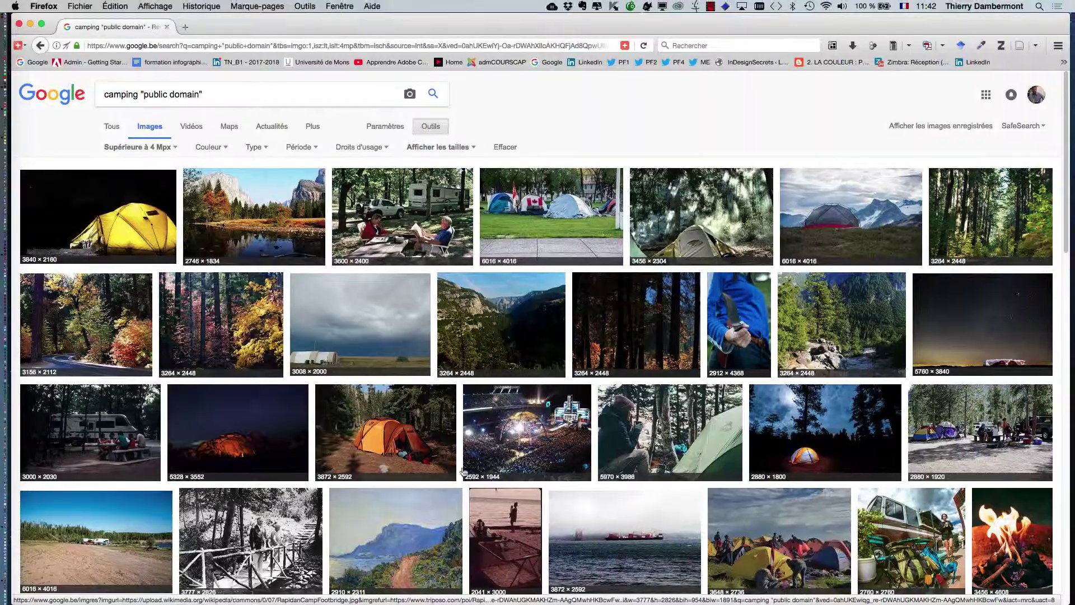
Examine the large public domain camping images, their pixel dimensions and their source sites.
scroll(463, 472, down, 5)
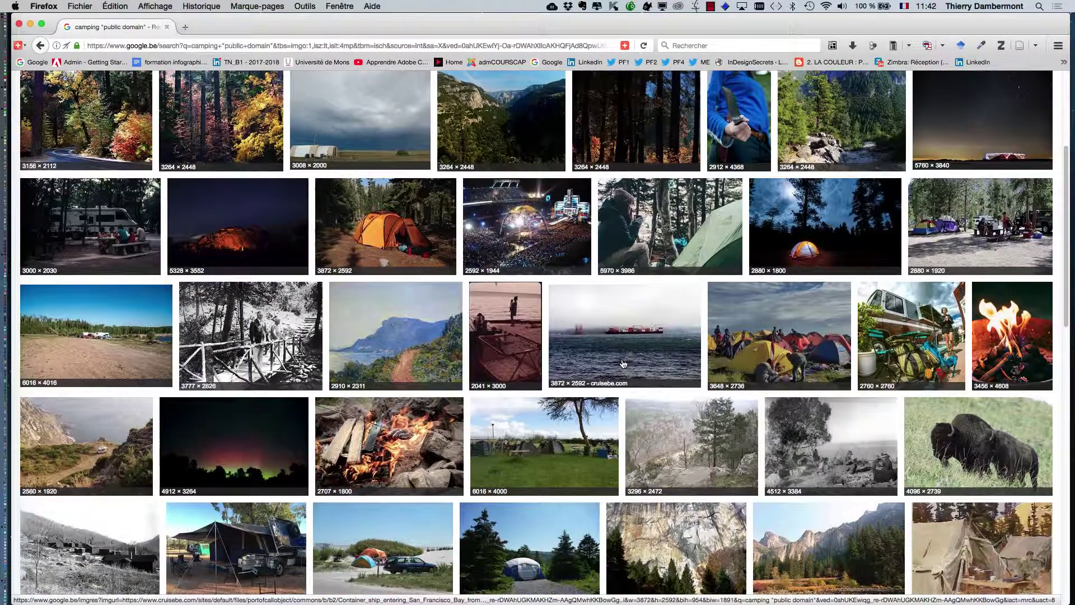
scroll(623, 364, down, 2)
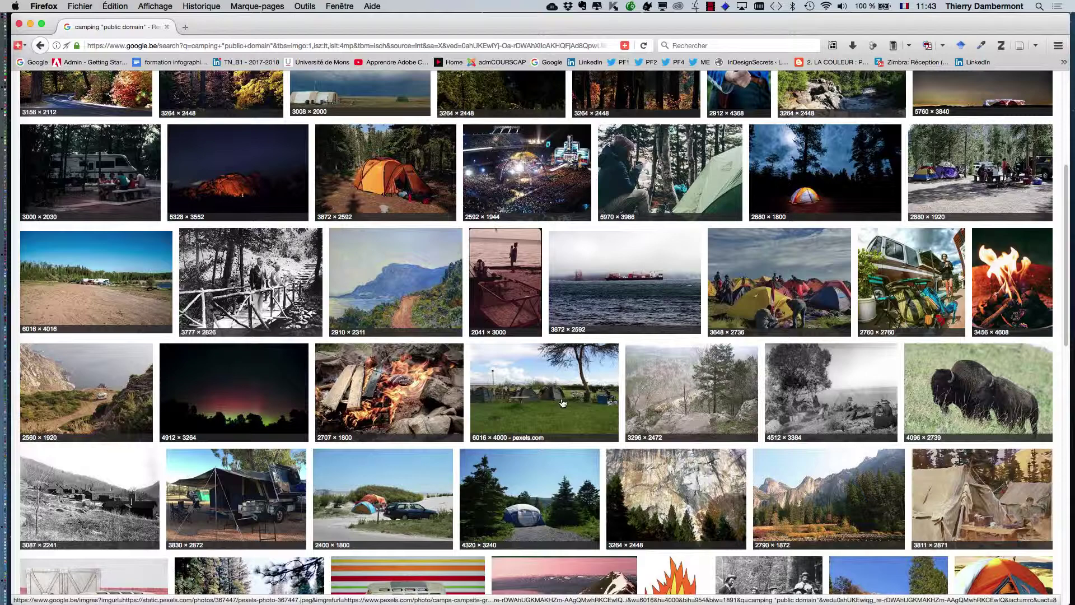
scroll(241, 224, up, 10)
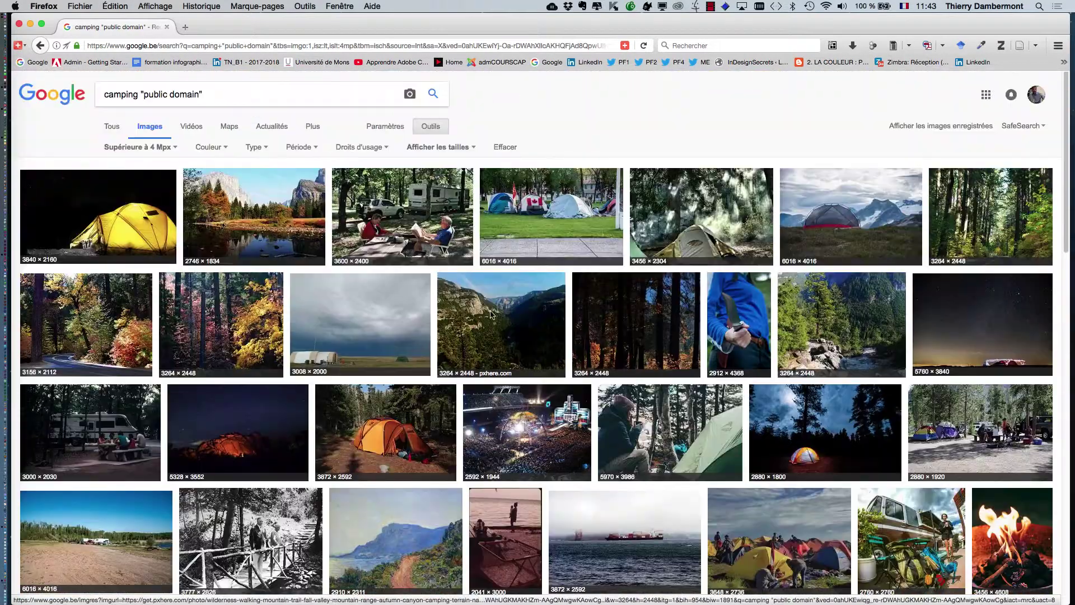
scroll(404, 393, down, 9)
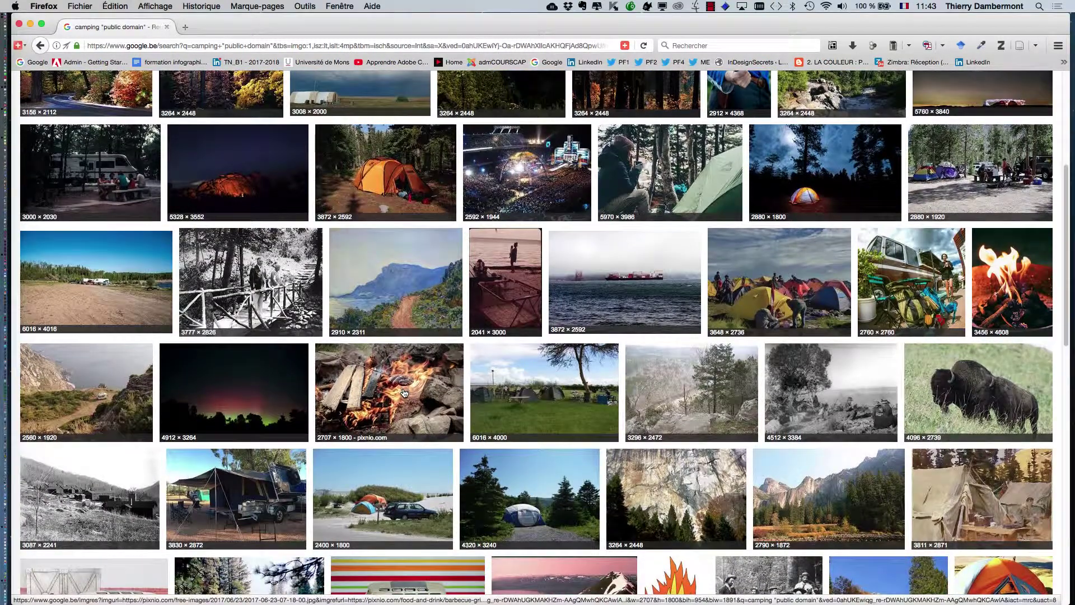
scroll(404, 393, up, 8)
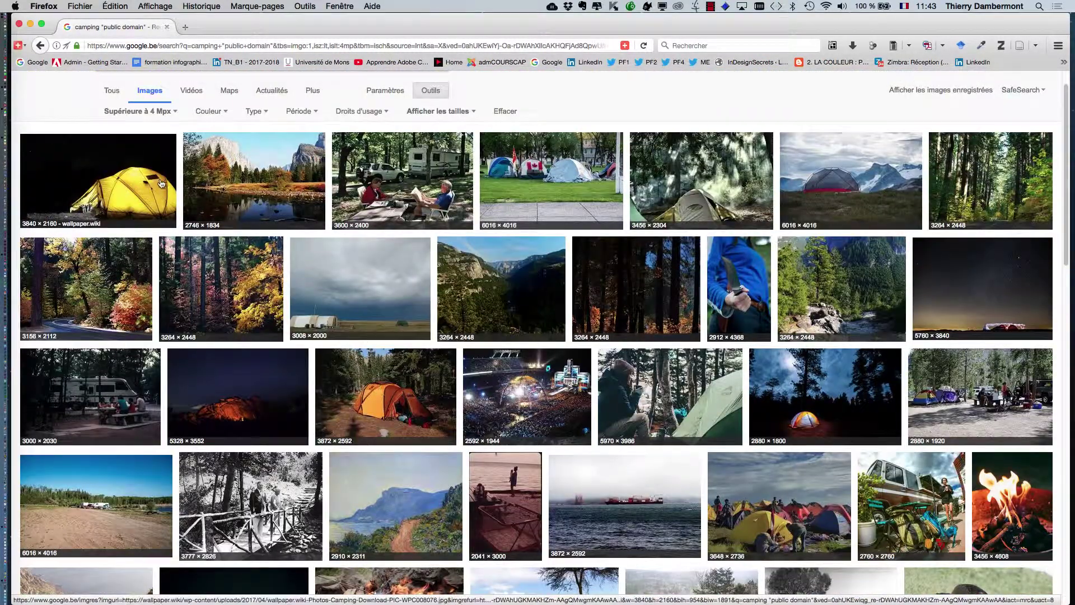
scroll(406, 301, down, 5)
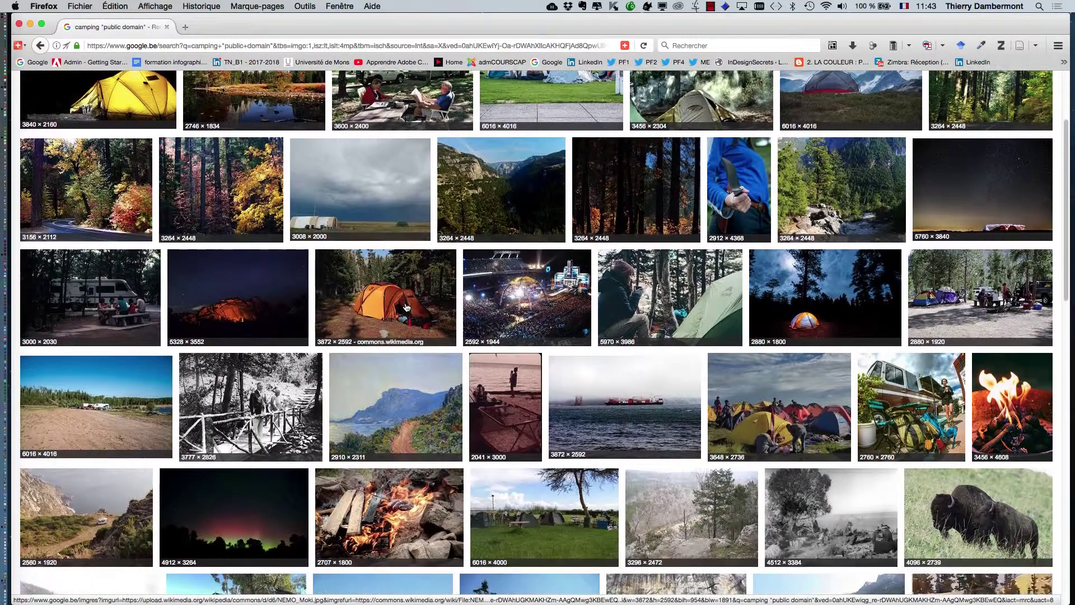
scroll(644, 358, down, 2)
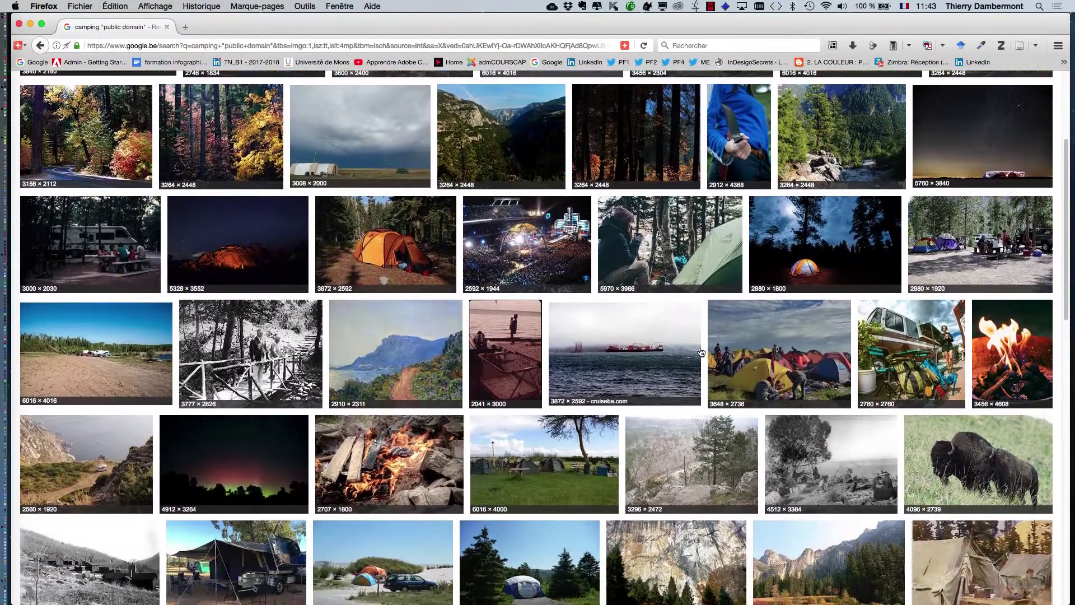
scroll(644, 359, down, 1)
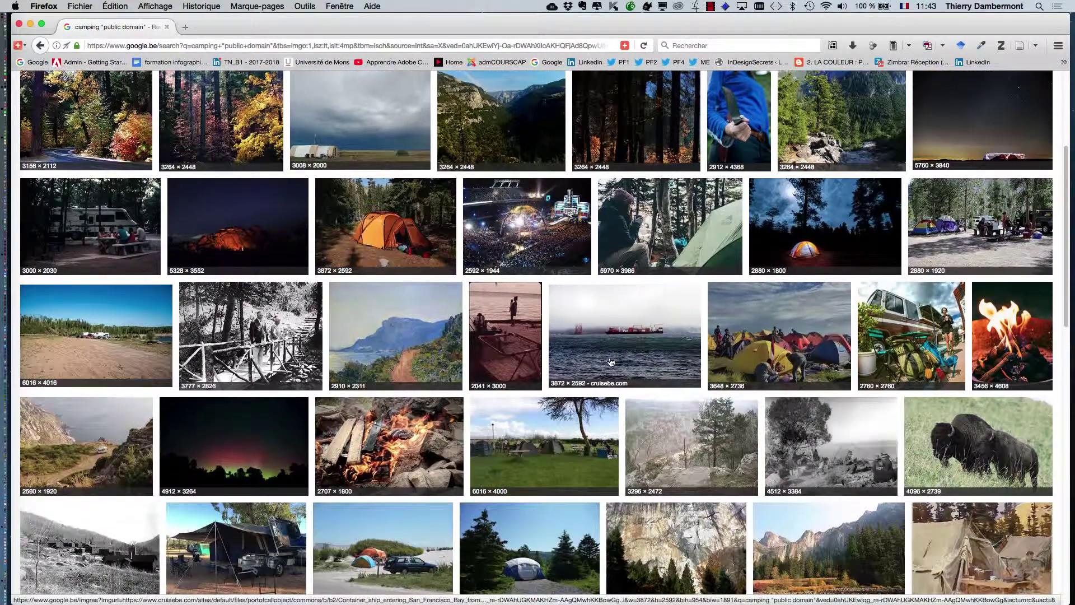
scroll(611, 362, down, 14)
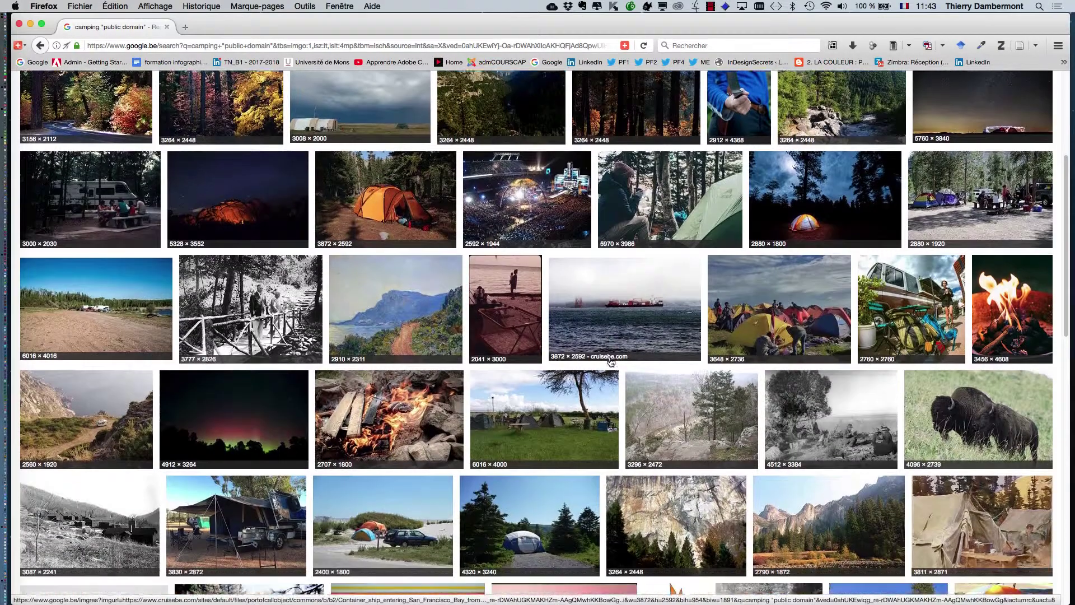
scroll(614, 362, down, 4)
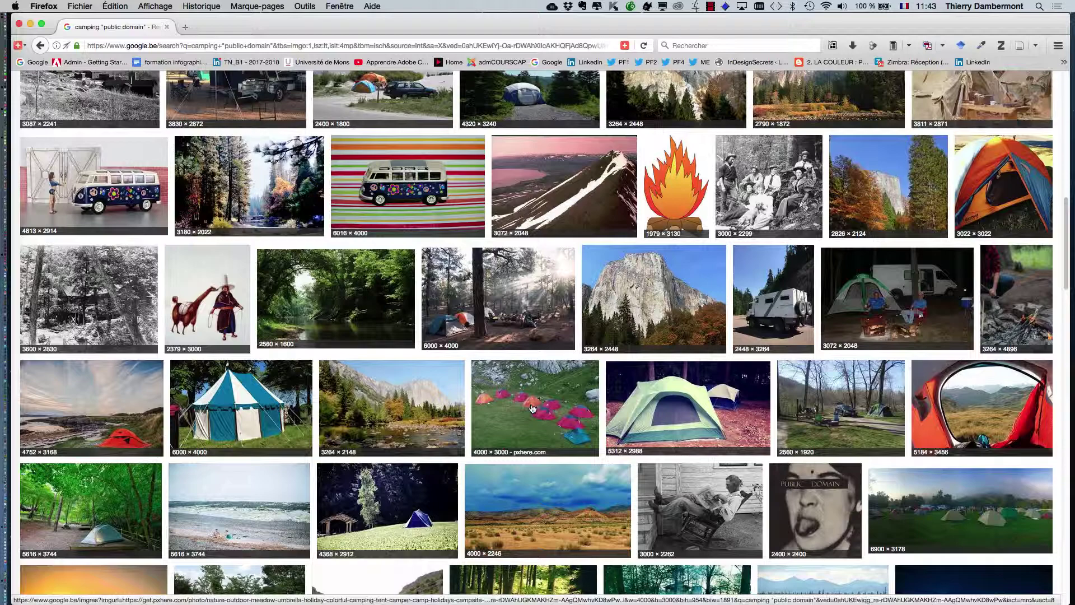
Filter the image results by the colour orange and look through the matching camping images.
scroll(532, 408, up, 15)
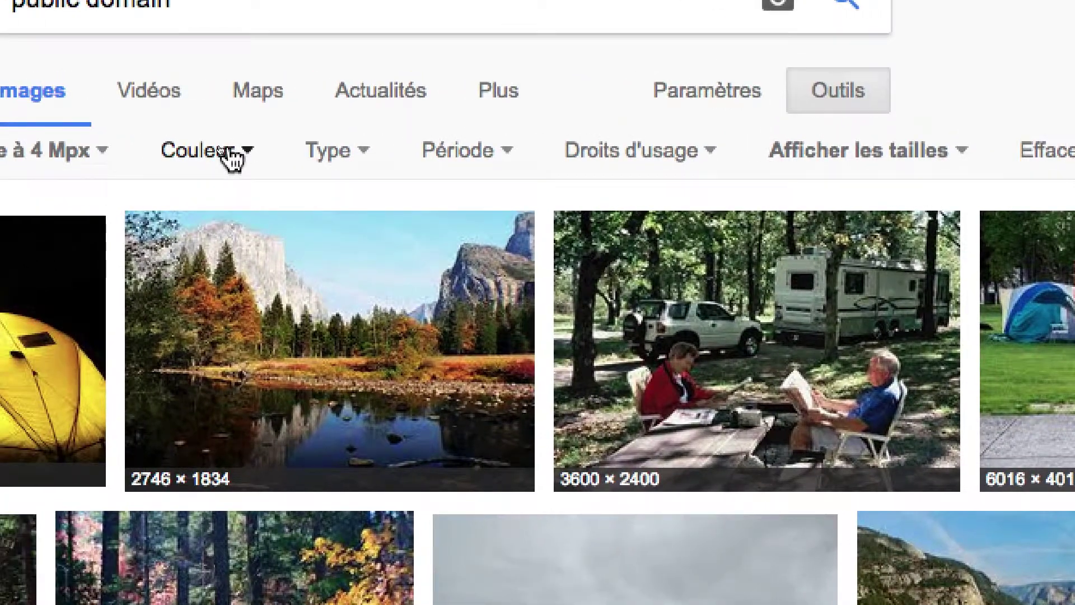
click(230, 157)
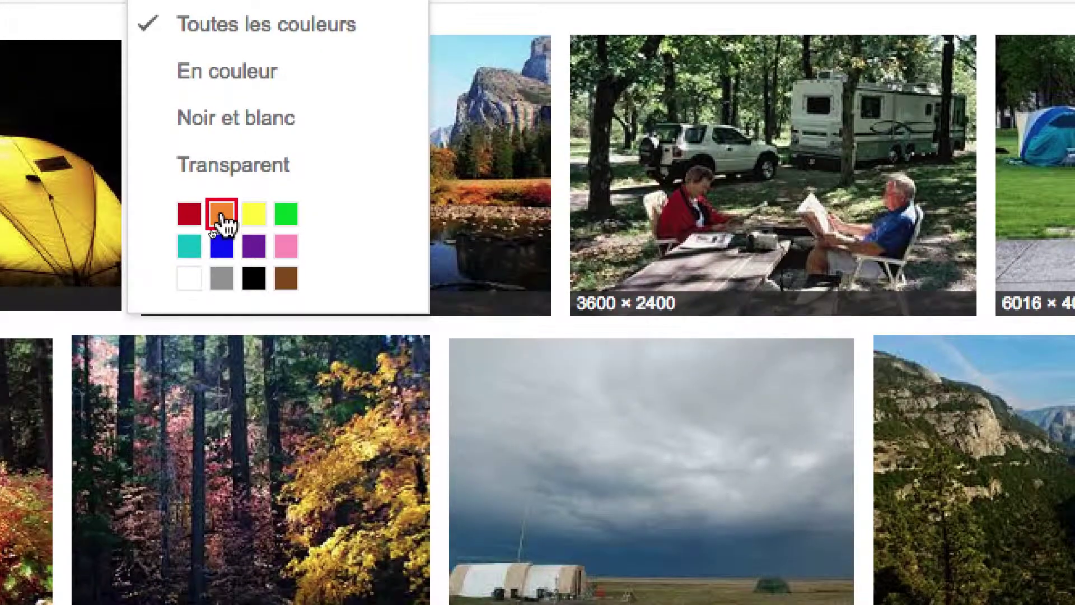
click(222, 214)
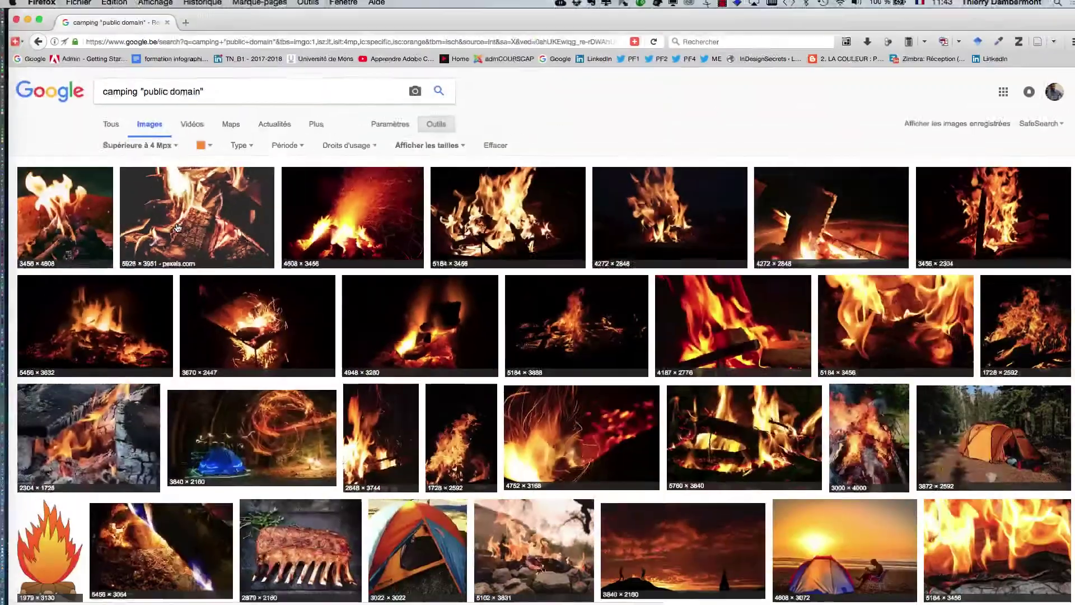
scroll(620, 330, down, 5)
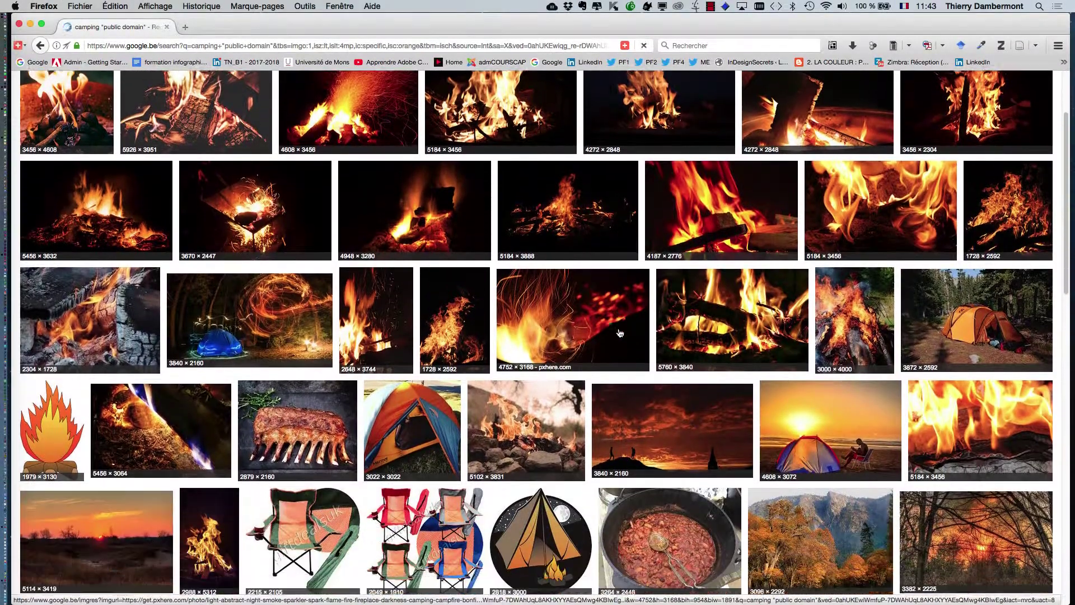
scroll(613, 335, down, 2)
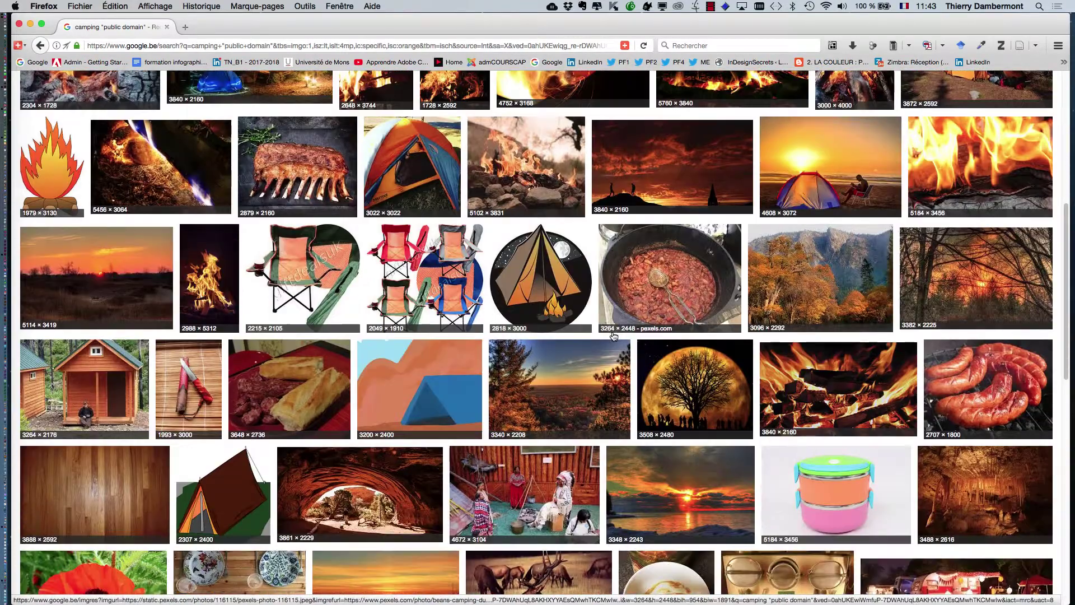
scroll(315, 259, up, 2)
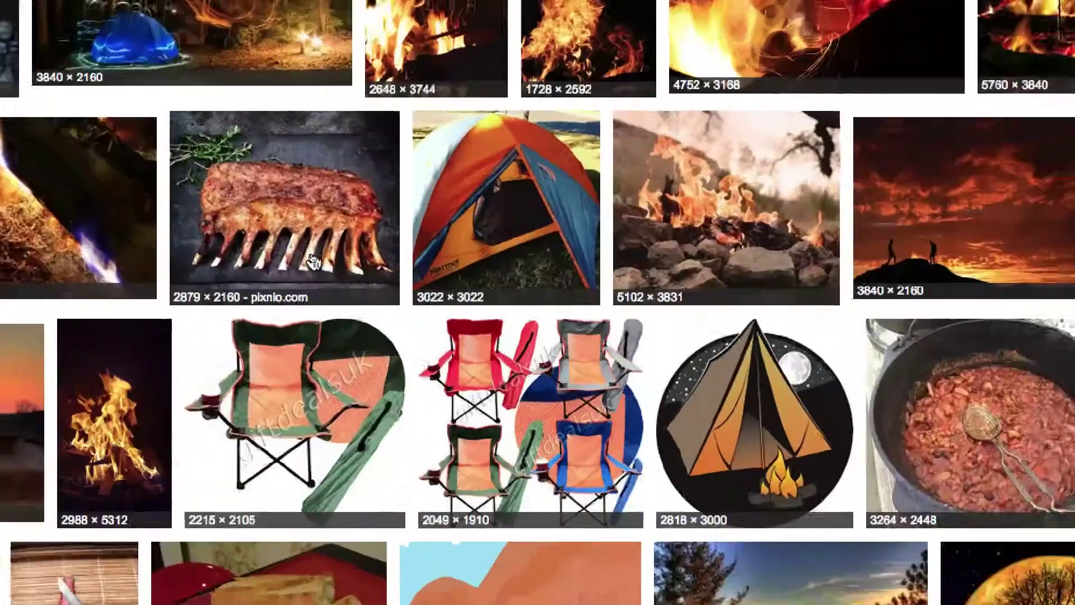
scroll(480, 257, down, 5)
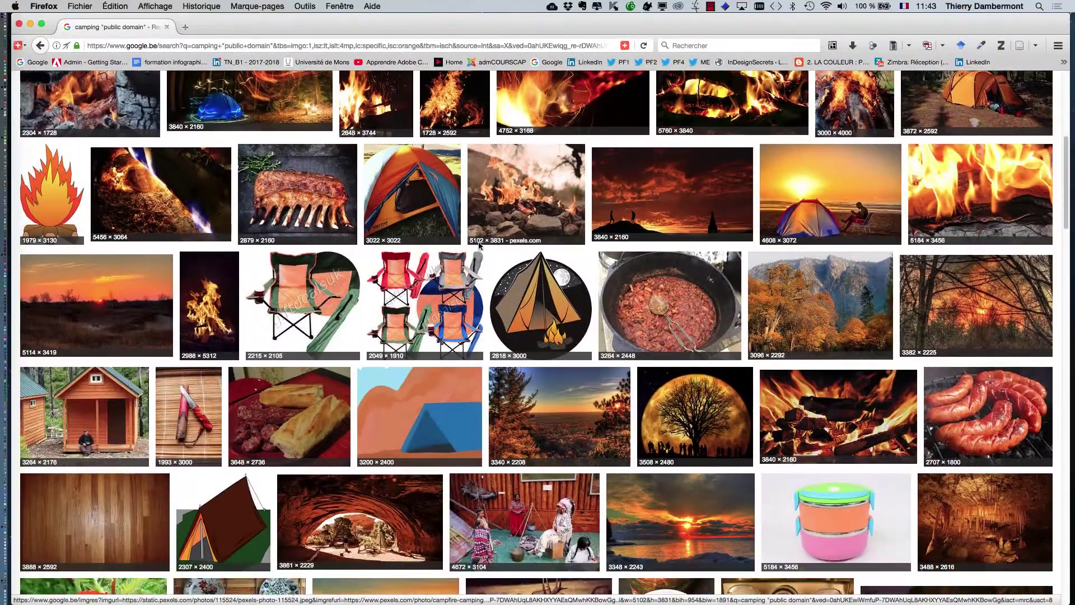
scroll(462, 253, down, 4)
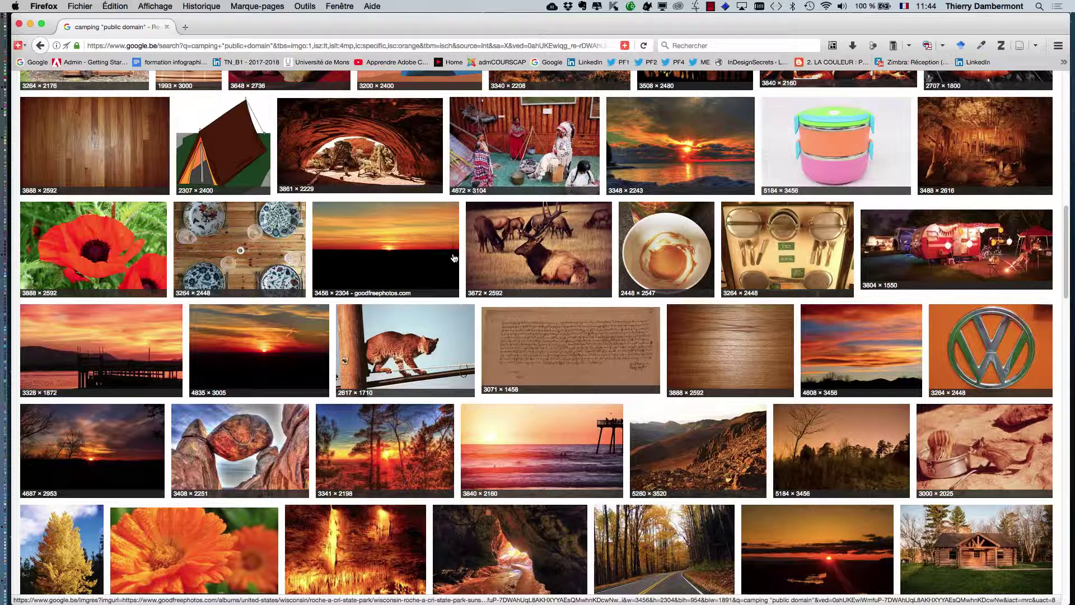
Open the red caravan night image from the camping results at full size in its own tab.
scroll(440, 259, down, 1)
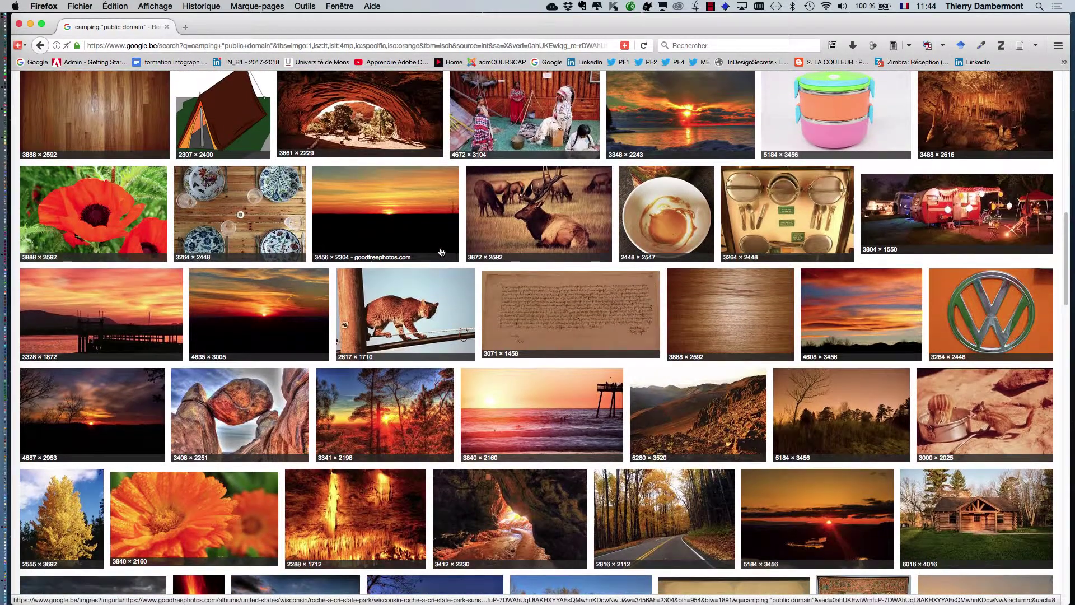
scroll(438, 253, down, 2)
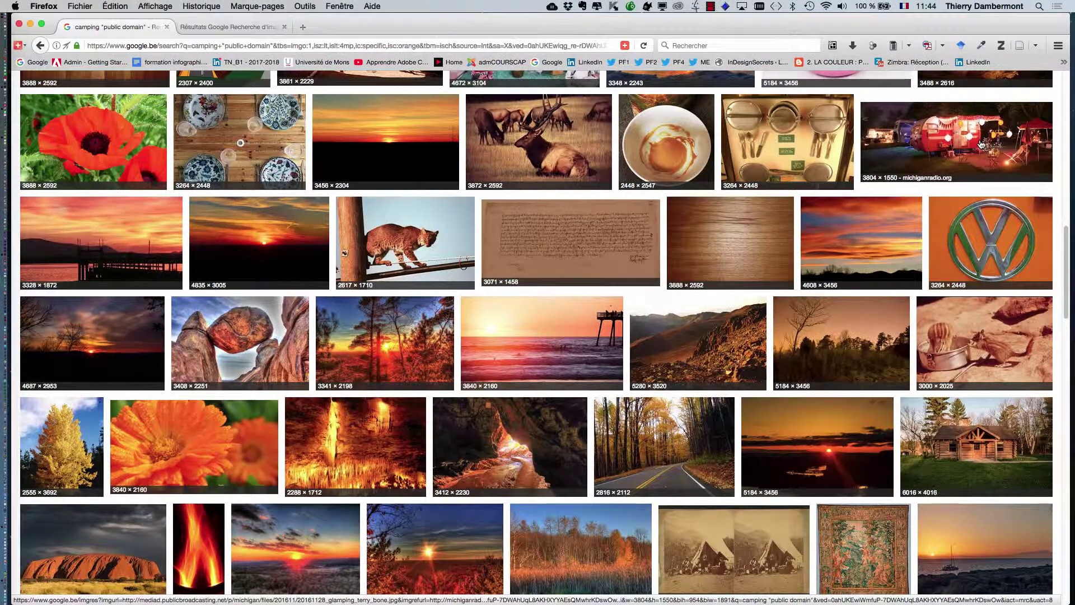
click(238, 25)
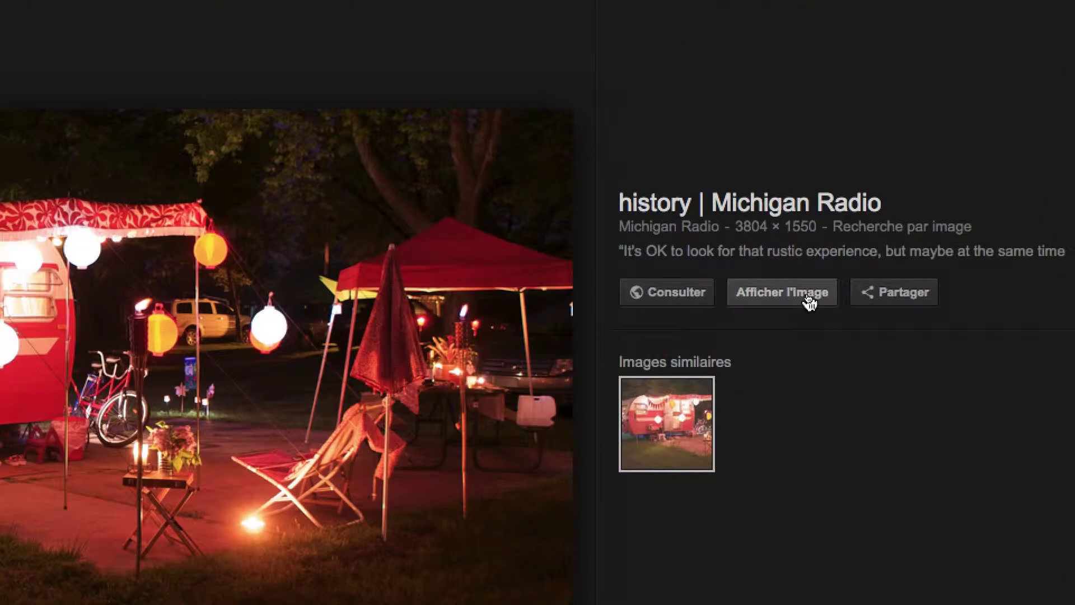
click(806, 302)
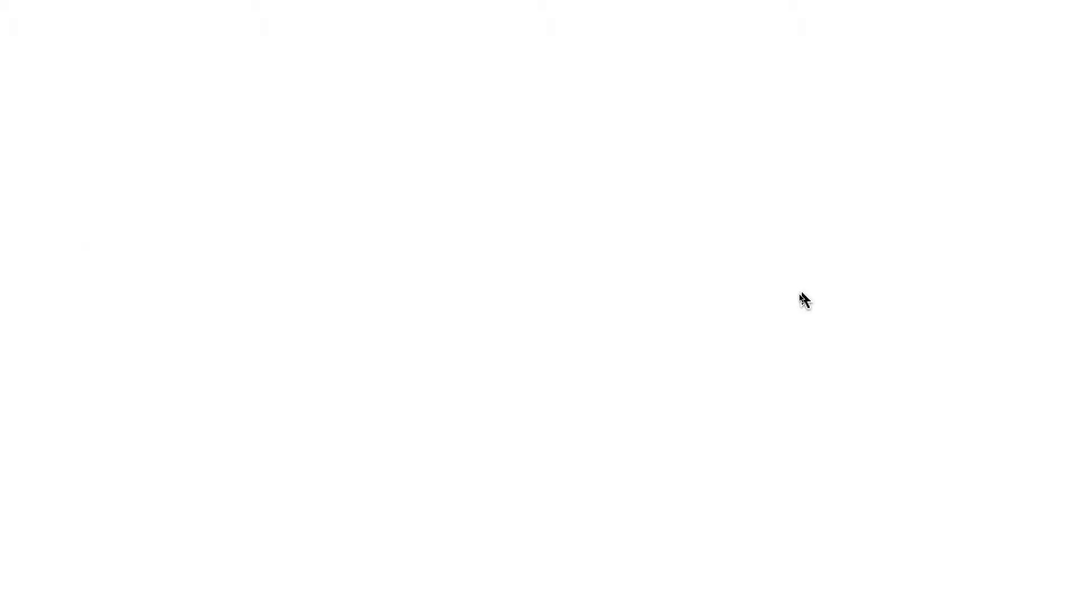
click(802, 294)
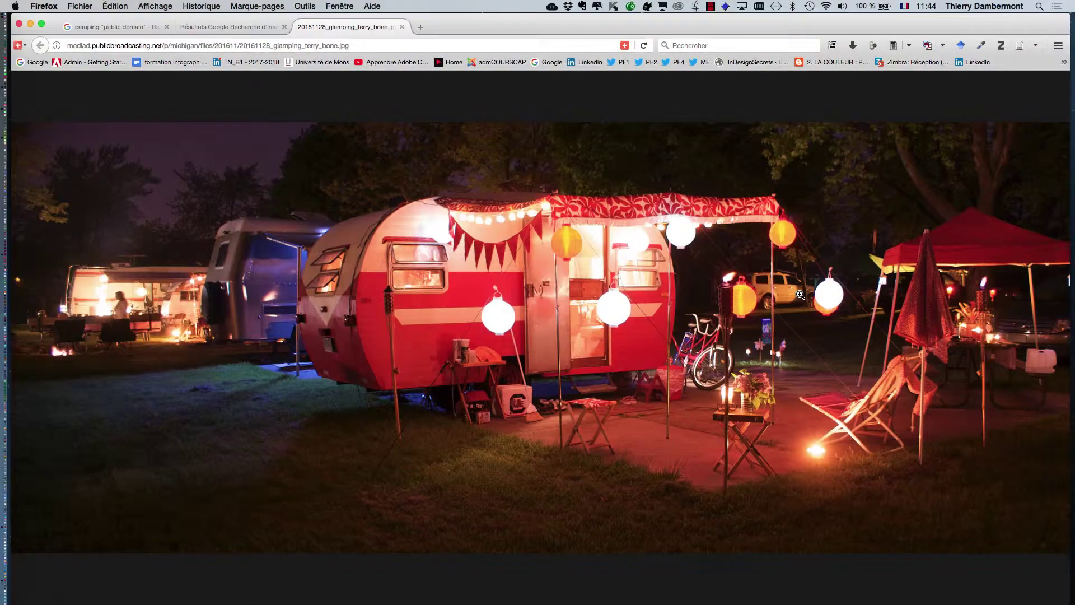
Enlarge the caravan image to its actual size and inspect its detail and quality.
click(549, 295)
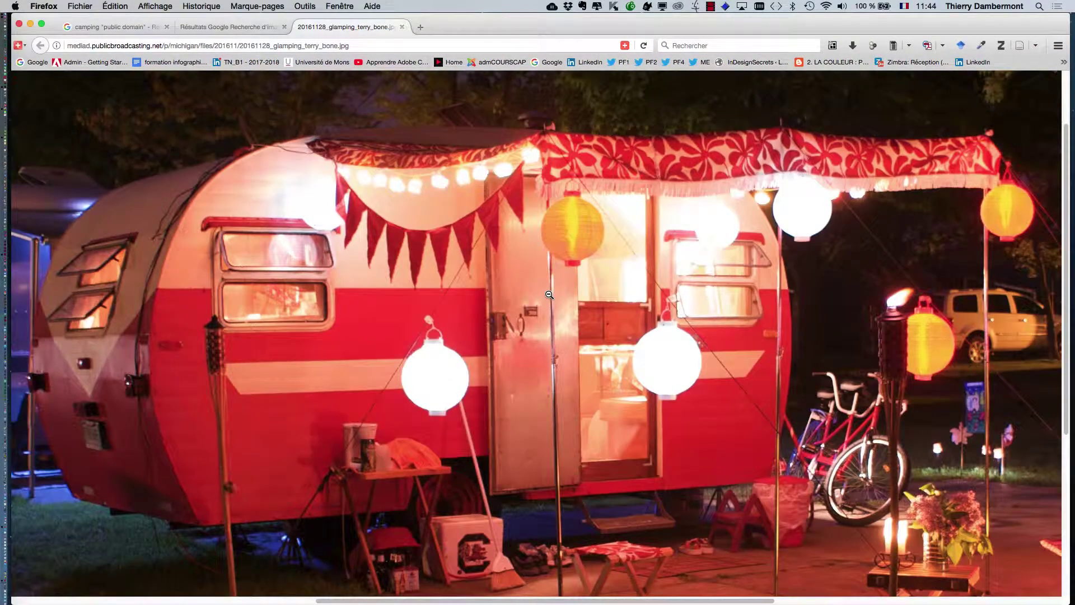
click(549, 295)
click(551, 302)
click(553, 309)
click(557, 314)
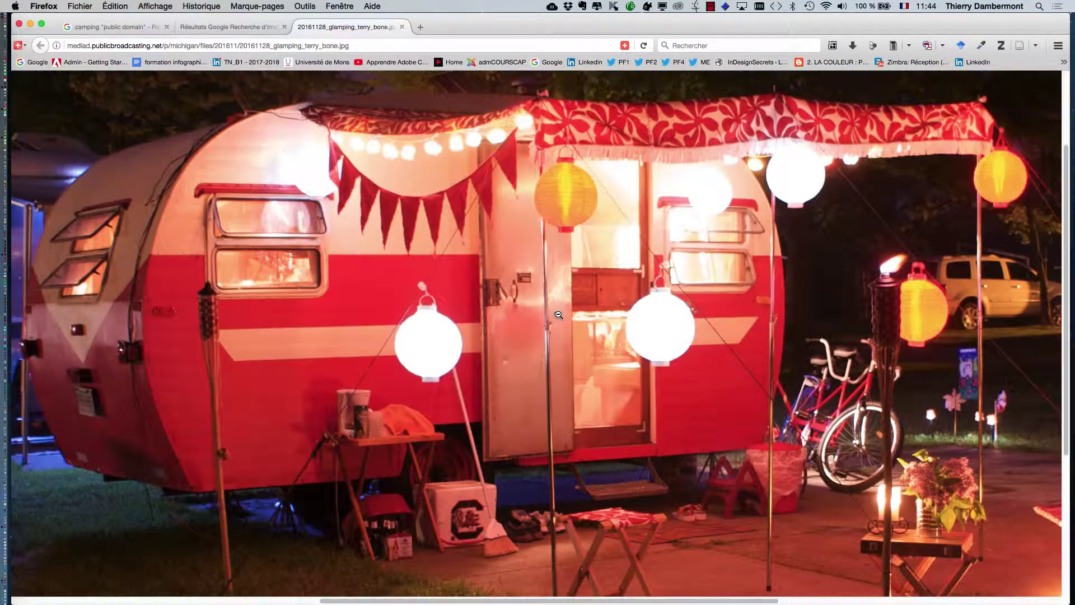
click(559, 315)
click(556, 315)
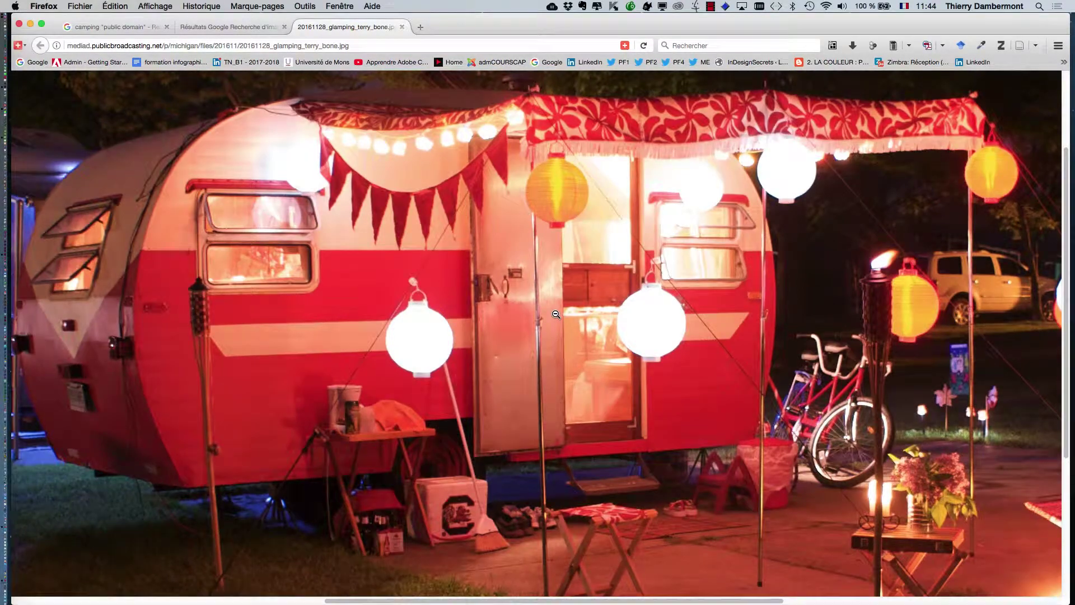
click(556, 314)
click(556, 314)
Start saving the caravan image to disk and show the expanded save dialog with the folder browser.
right_click(424, 290)
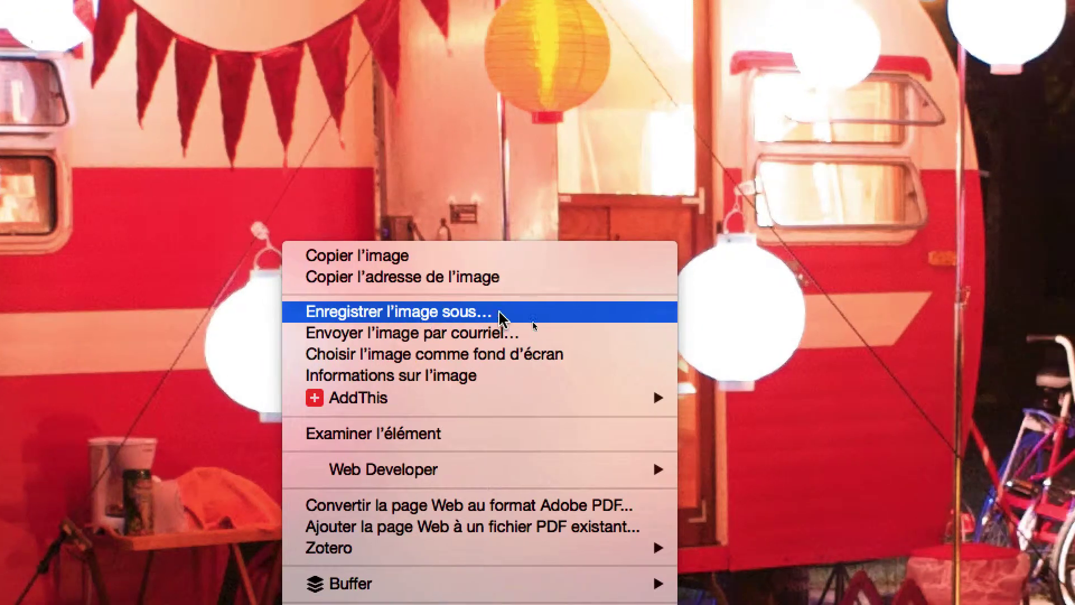
click(499, 312)
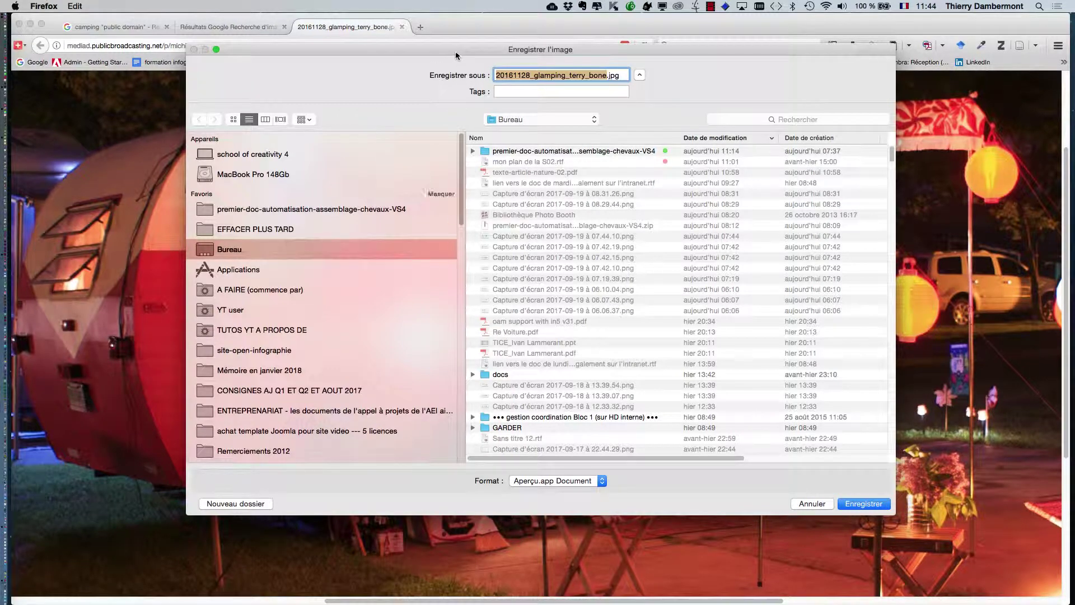
drag(457, 54, 496, 57)
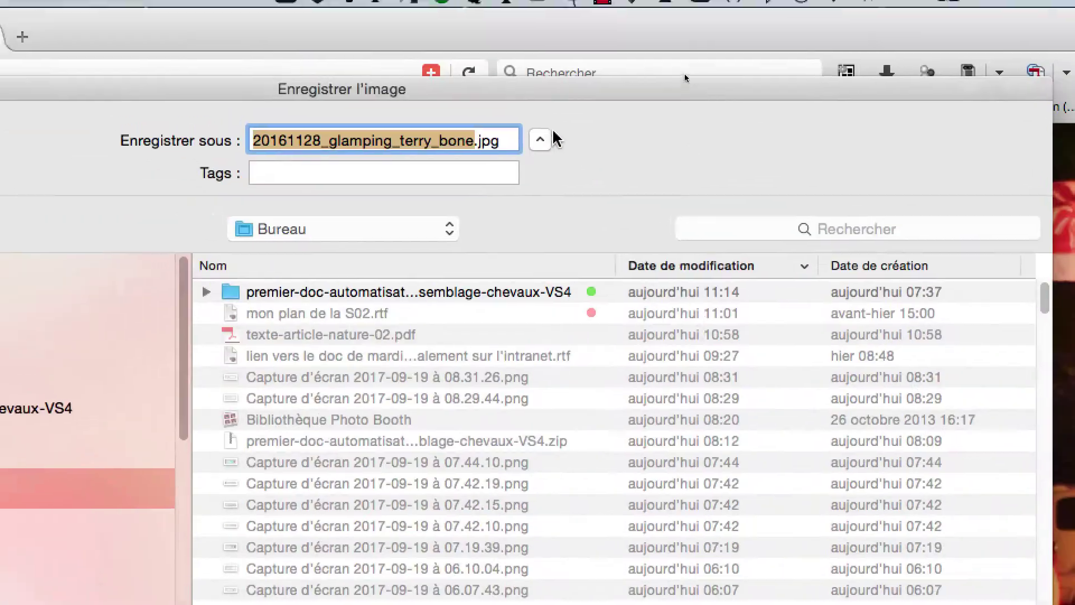
click(546, 137)
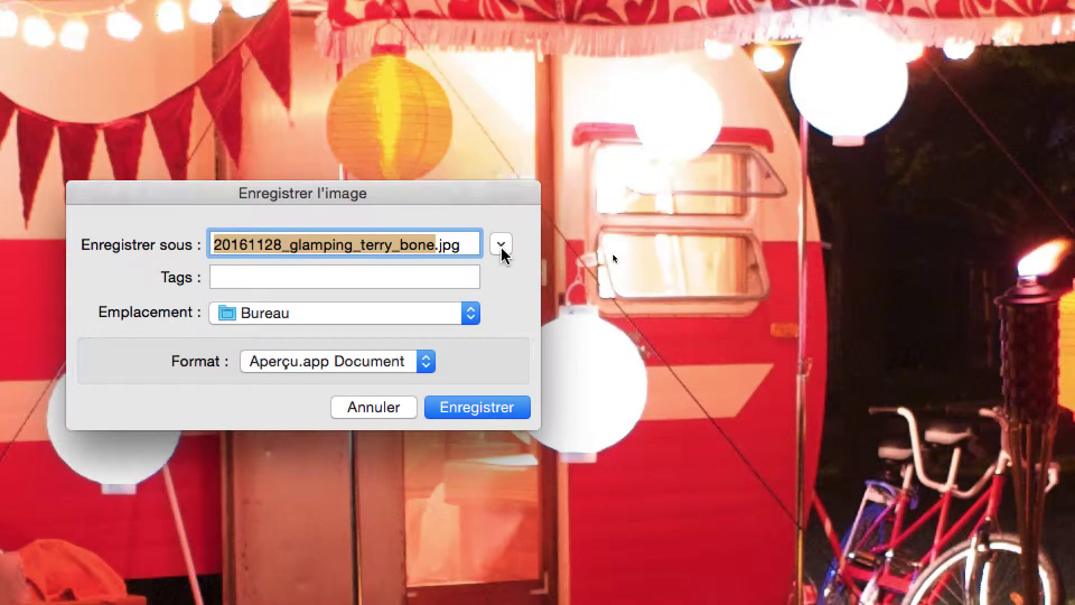
click(501, 244)
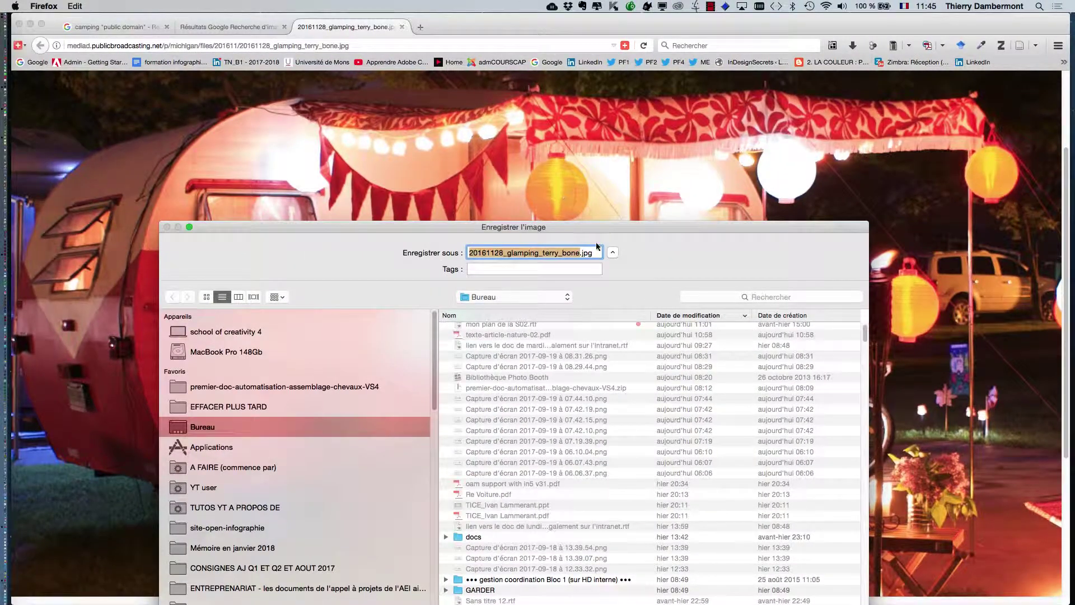
drag(591, 225, 594, 38)
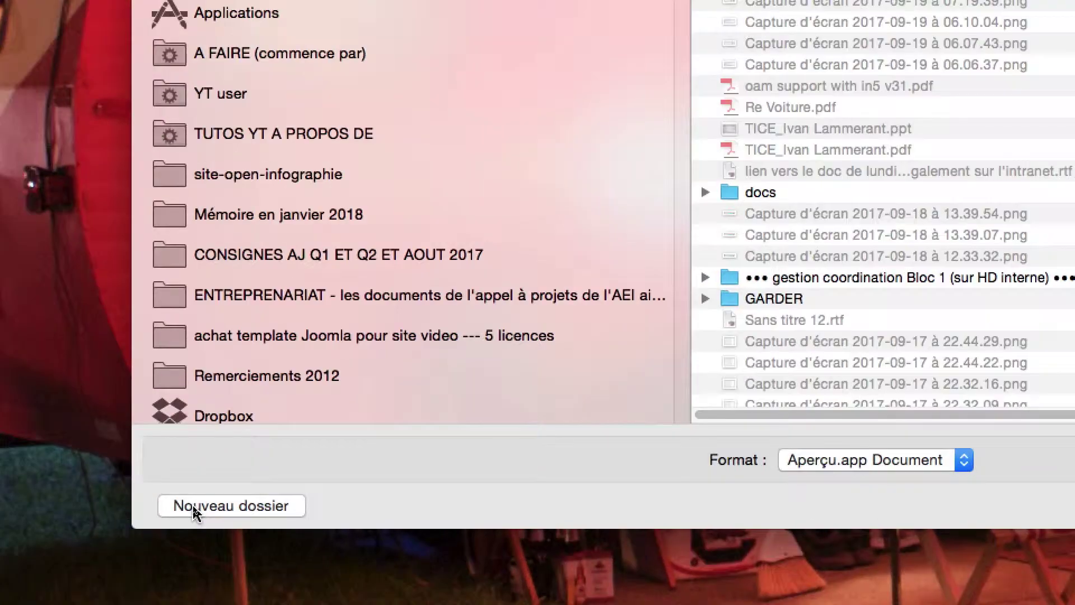
Create a folder named images-camping on the desktop (Bureau) and save the caravan image in it.
click(194, 507)
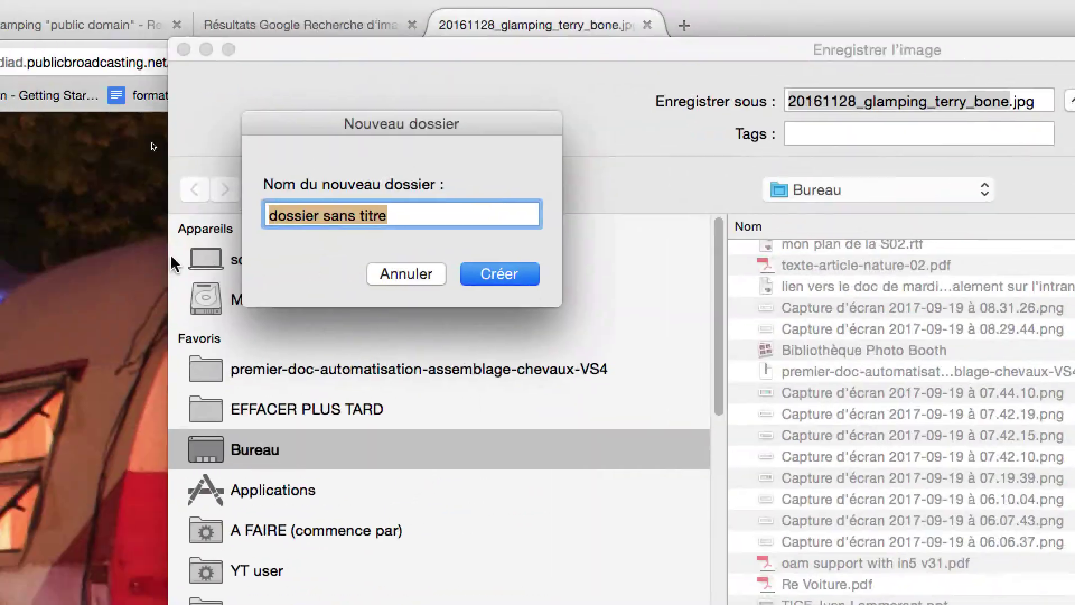
text(images-caping)
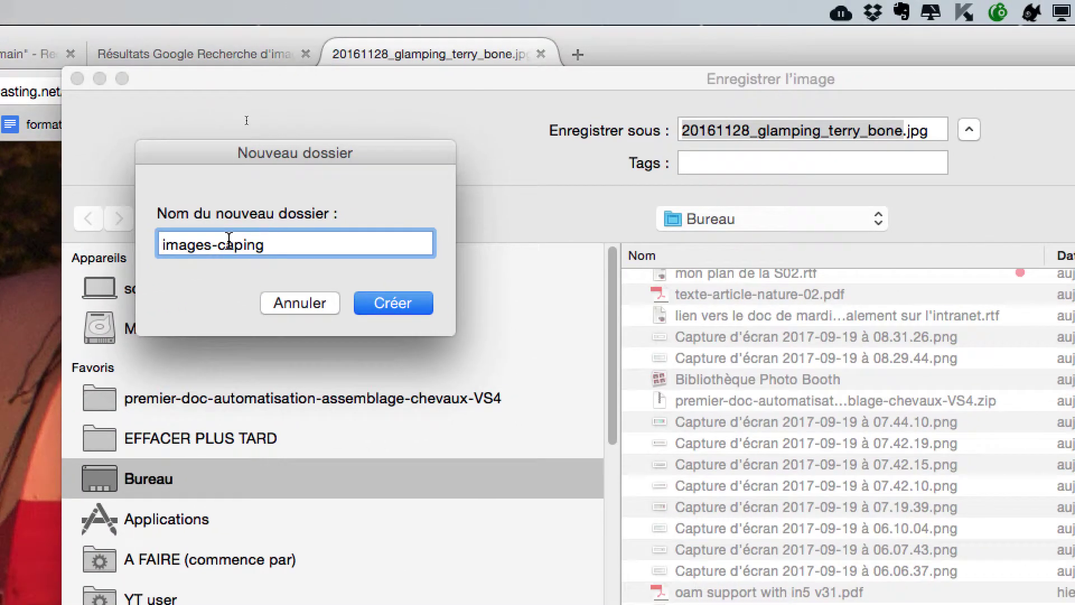
key(Left)
key(Left)
key(Left)
key(Left)
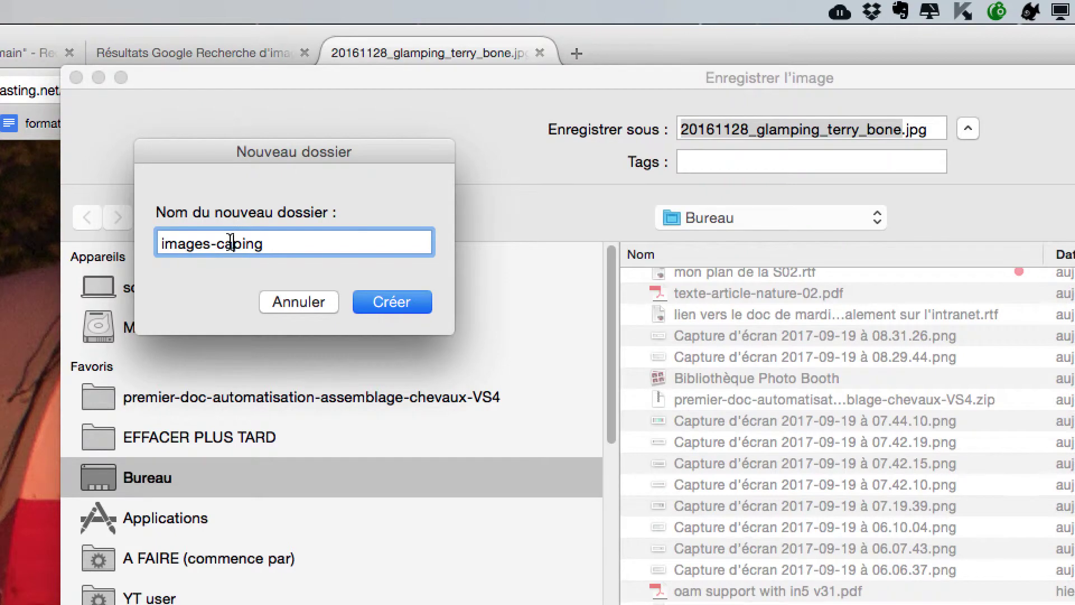
text(m)
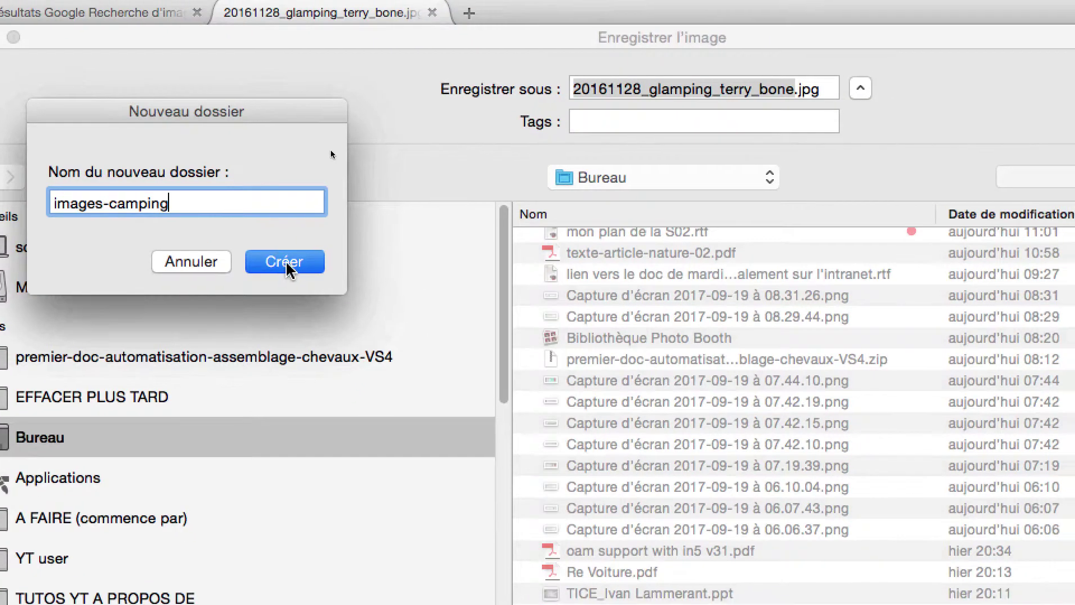
click(288, 269)
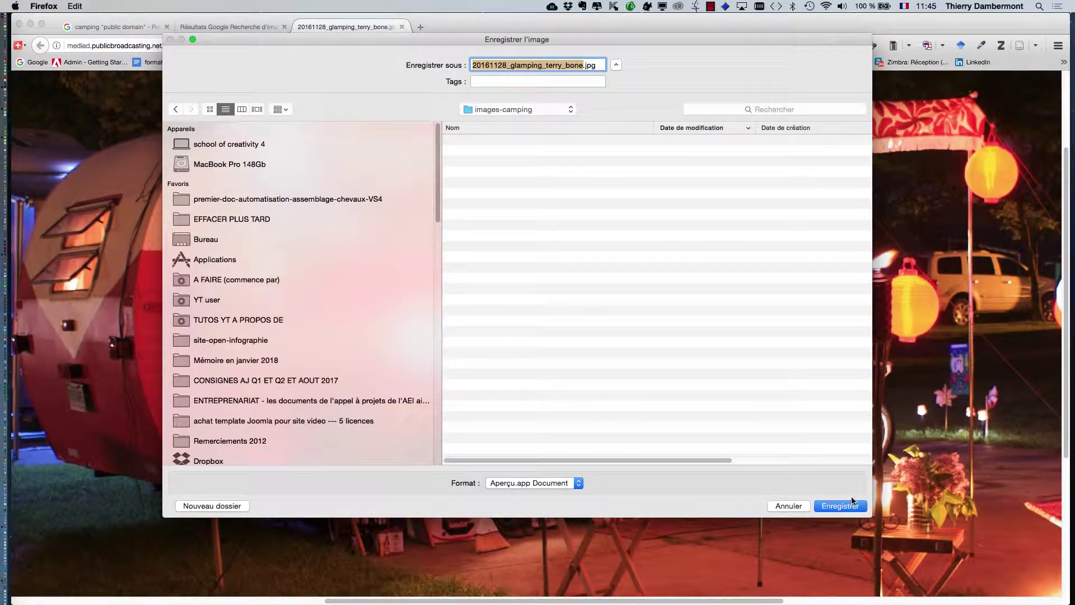
click(851, 505)
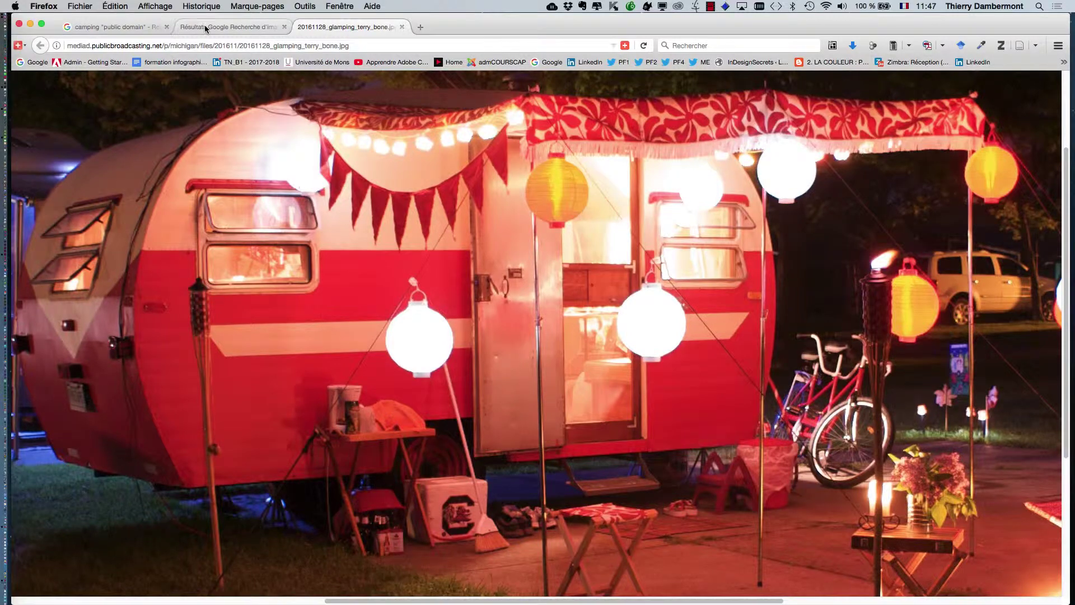
Return to the camping image results and open the 6016 × 4016 wooden cabin image from goodfreephotos.com at full size.
click(116, 26)
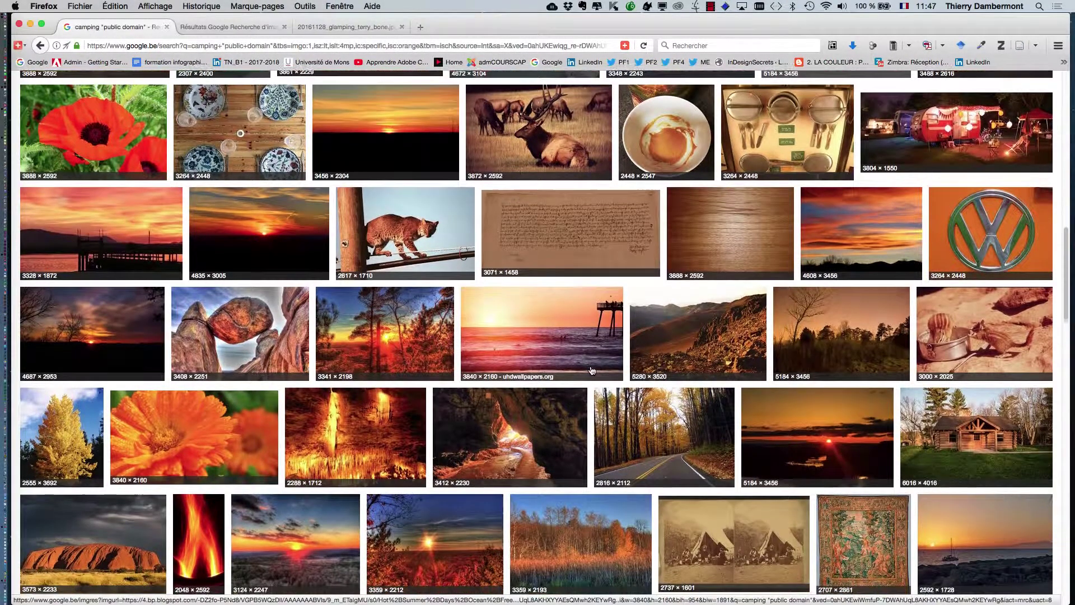
scroll(591, 370, down, 4)
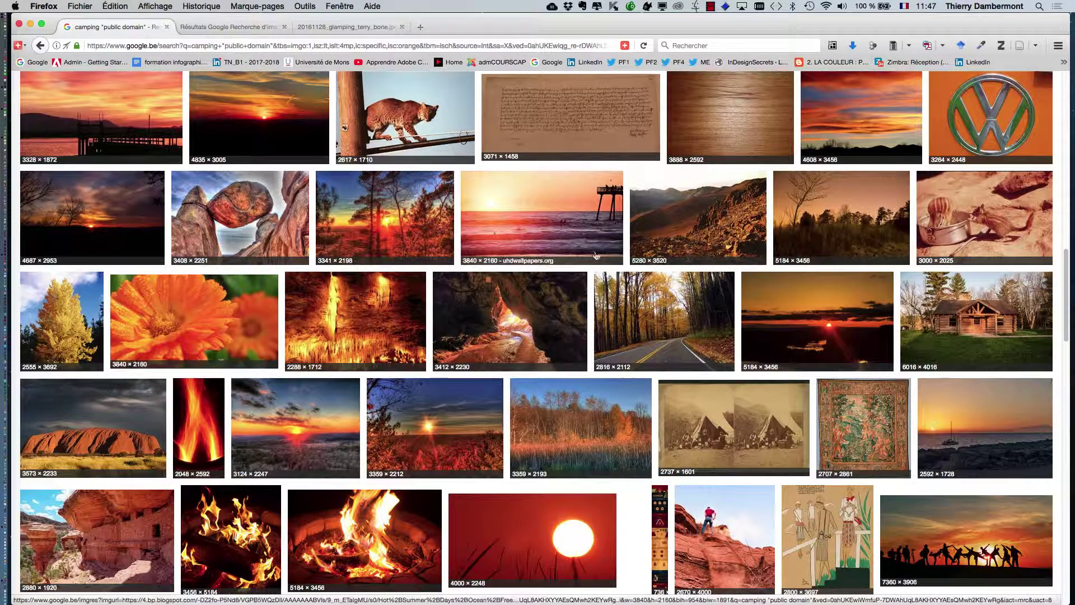
scroll(596, 255, down, 3)
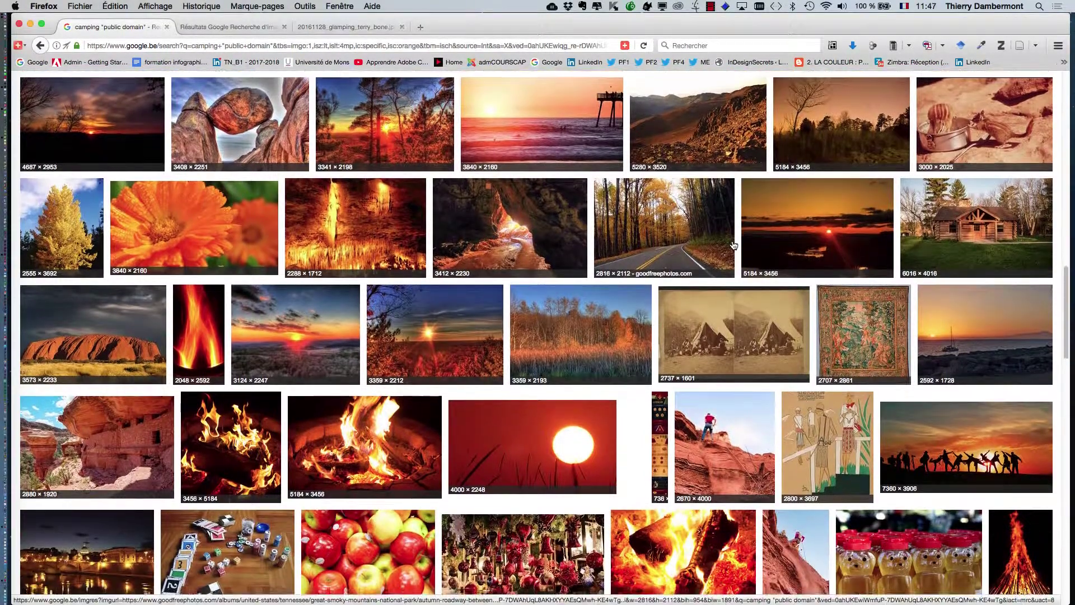
scroll(734, 245, down, 2)
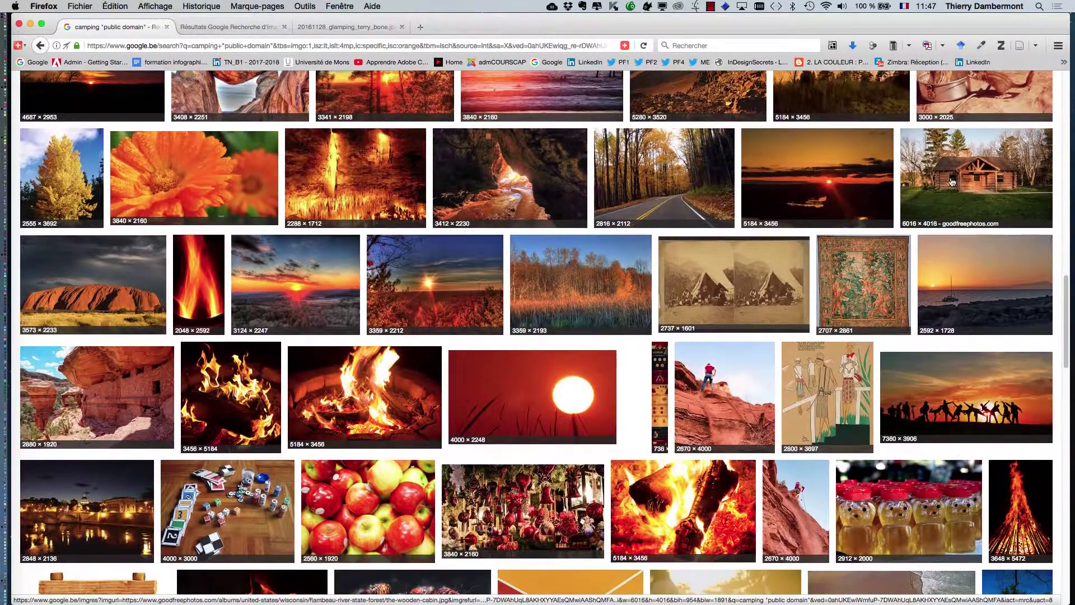
super+click(954, 177)
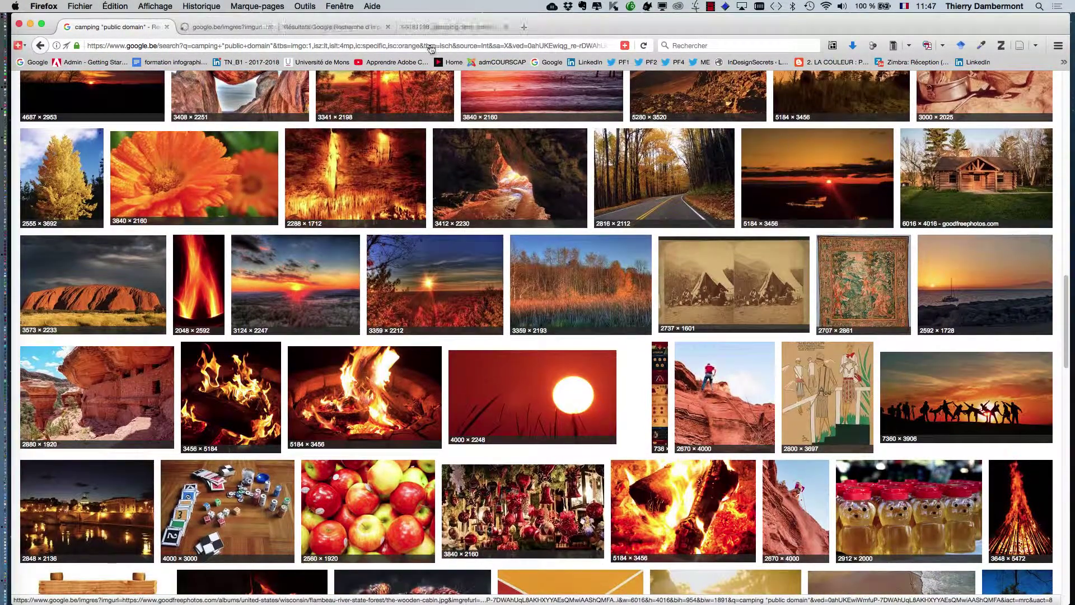
key(ctrl+Tab)
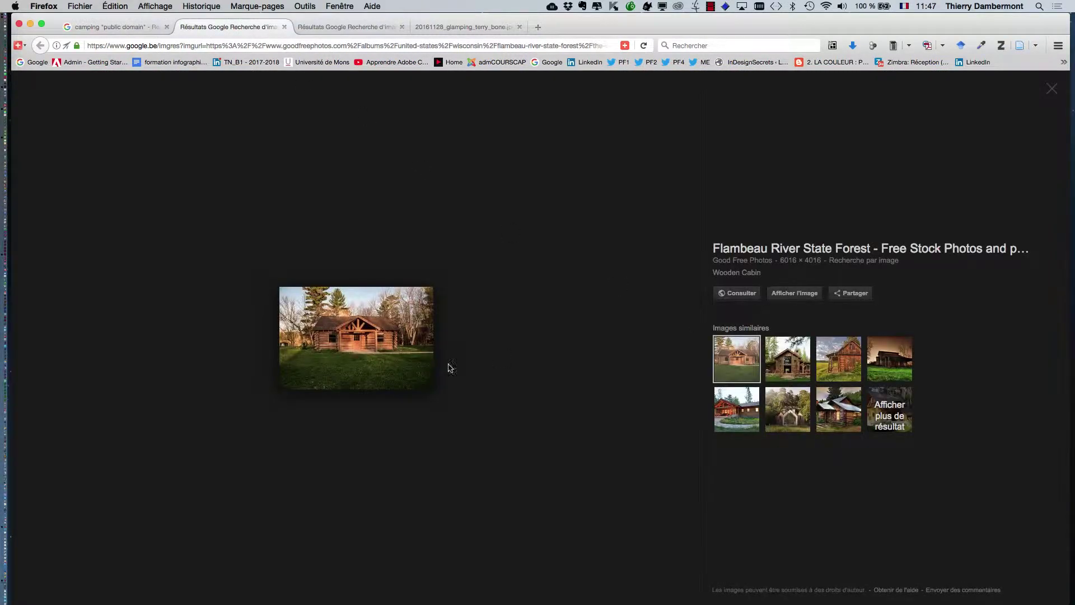
click(787, 293)
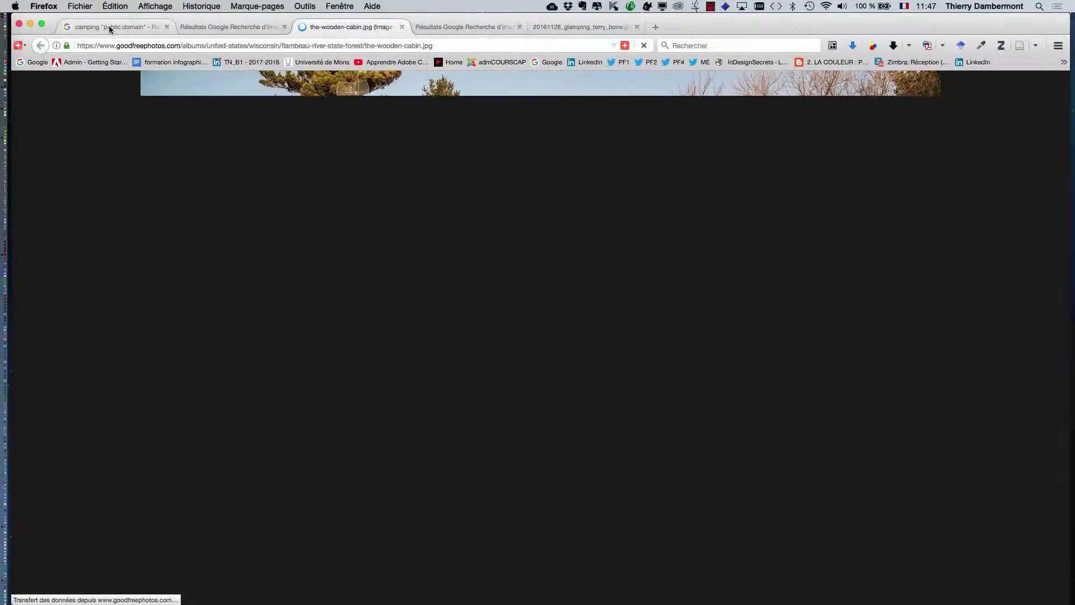
Go back to the image results and open the Uluru sunset image from Wikimedia Commons at full size.
click(94, 26)
scroll(189, 242, down, 1)
scroll(189, 242, down, 1)
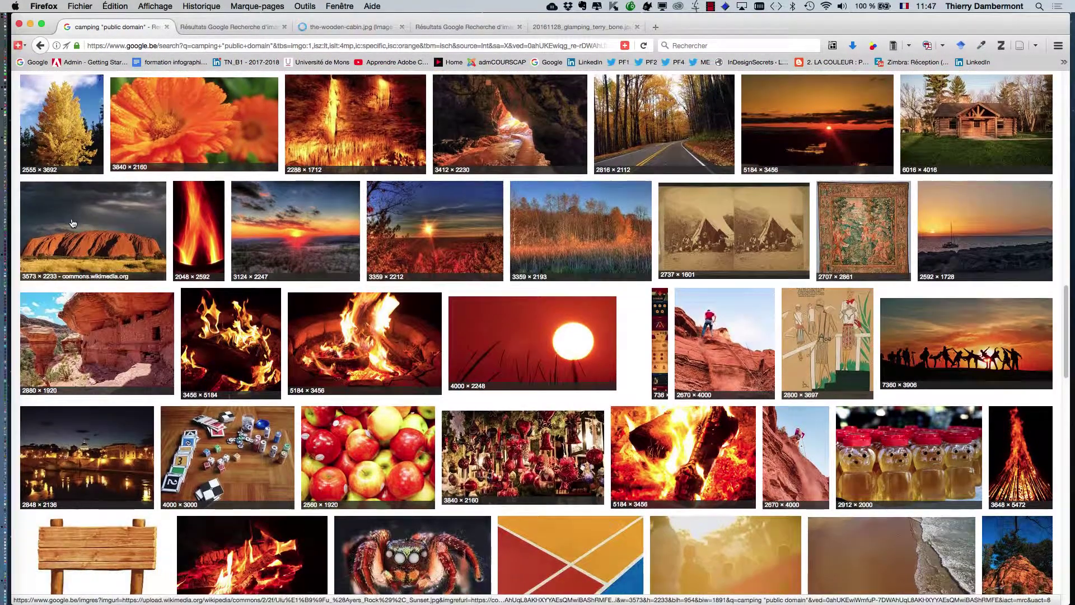
super+click(80, 226)
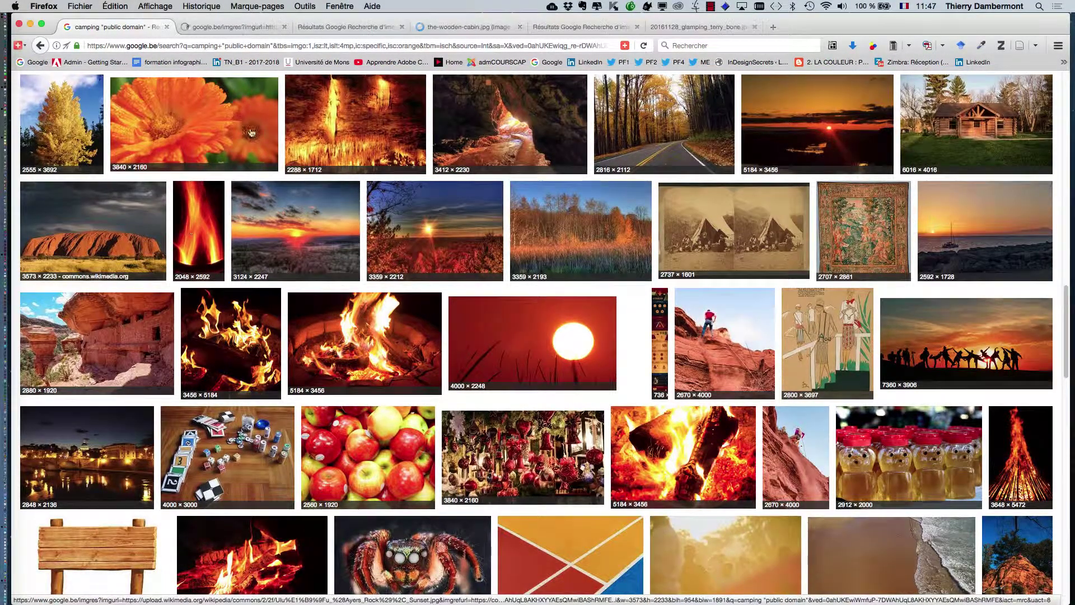
click(236, 25)
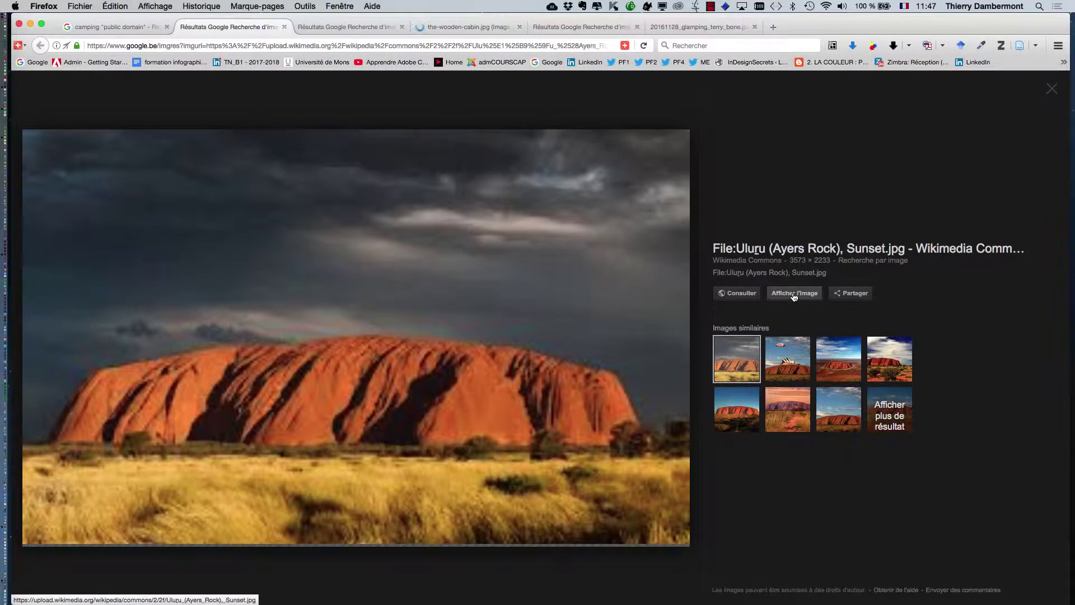
click(794, 294)
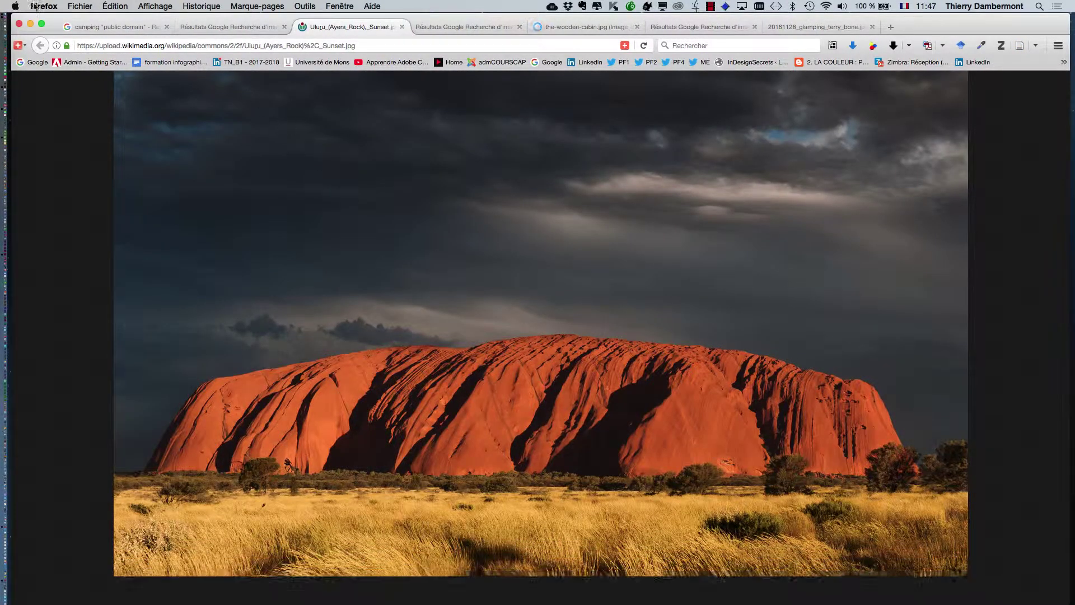
Return to the camping image results and open the 7316 × 4847 red rocks hiking image from Pexels at full size.
click(112, 26)
scroll(678, 356, down, 3)
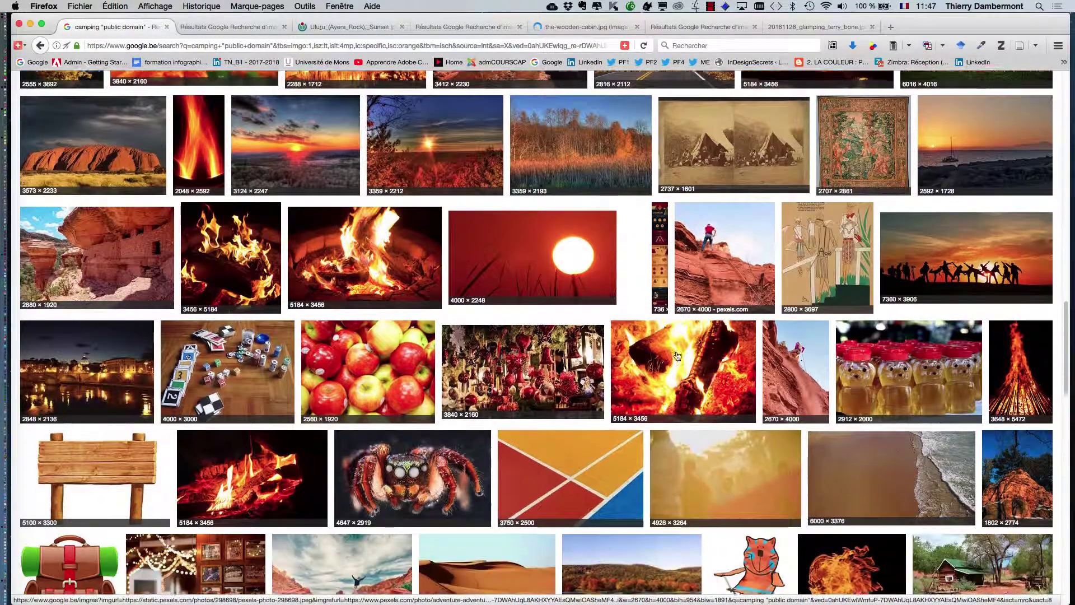
scroll(676, 356, down, 5)
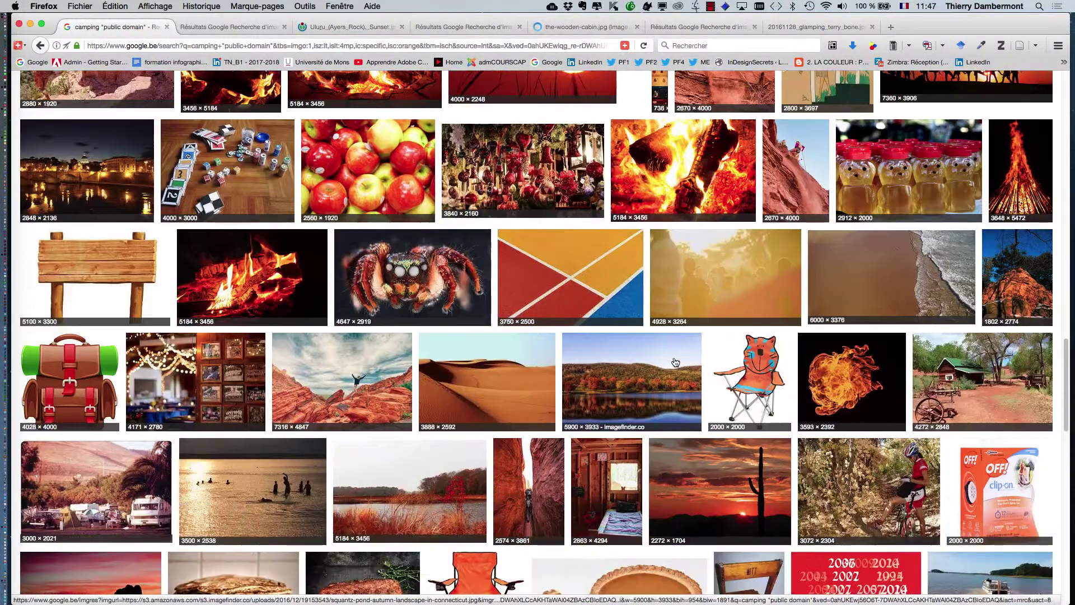
scroll(675, 362, down, 3)
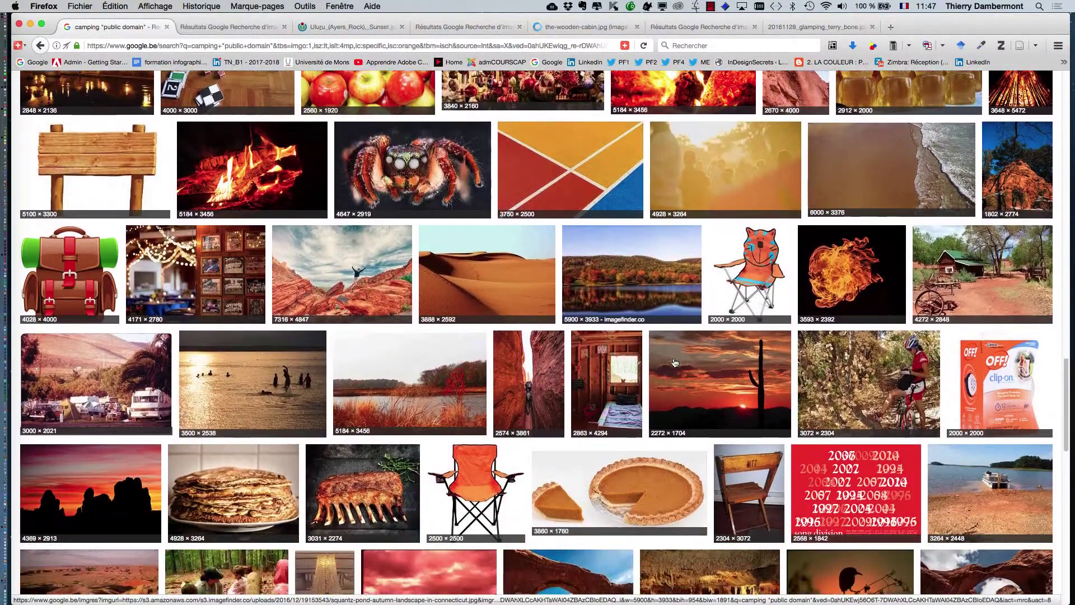
scroll(675, 362, down, 2)
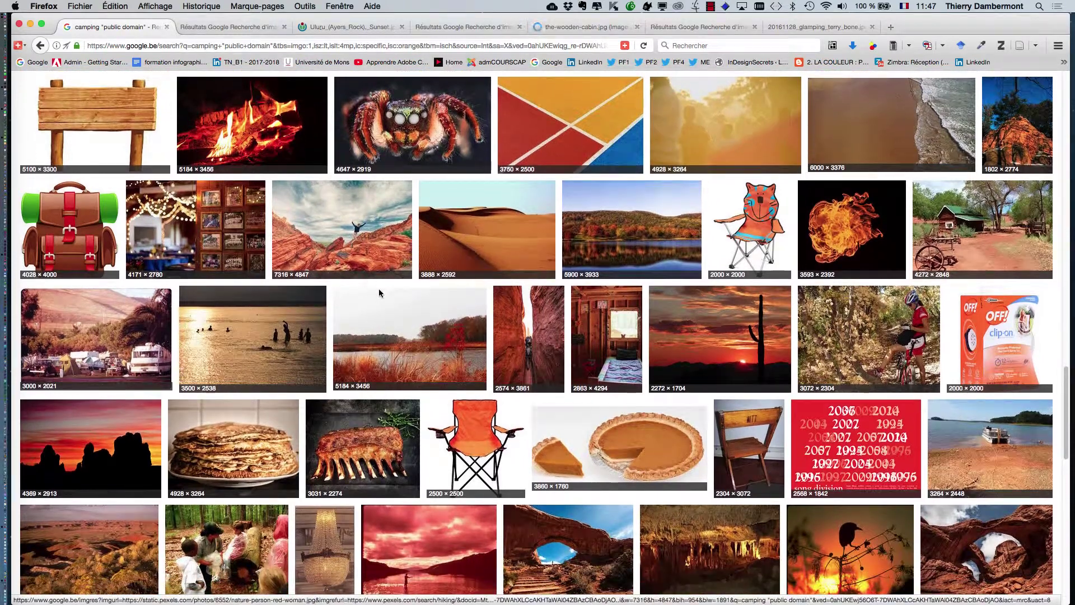
super+click(355, 234)
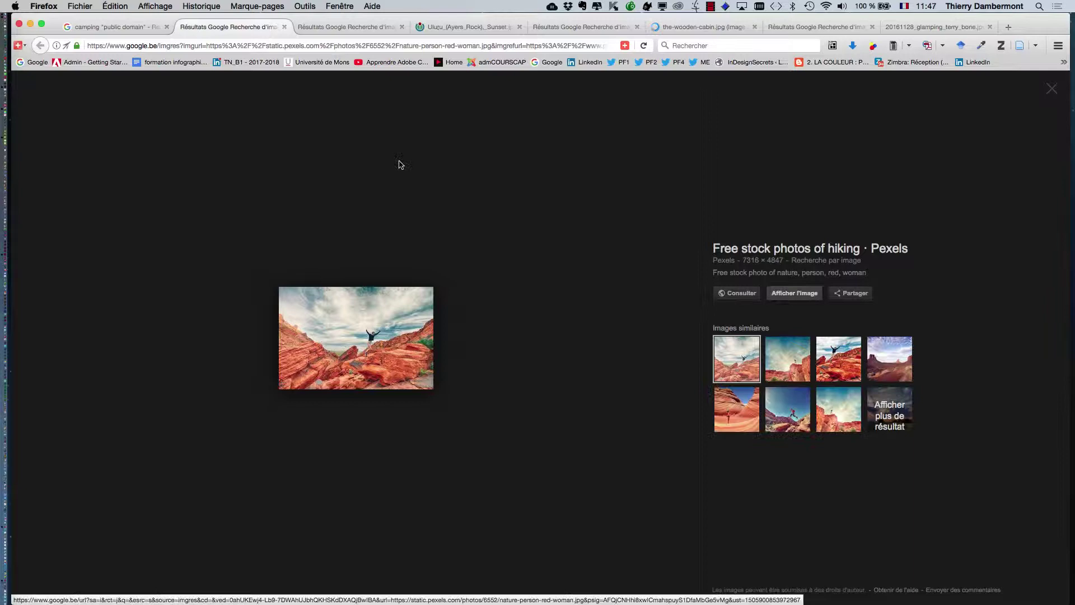
click(401, 164)
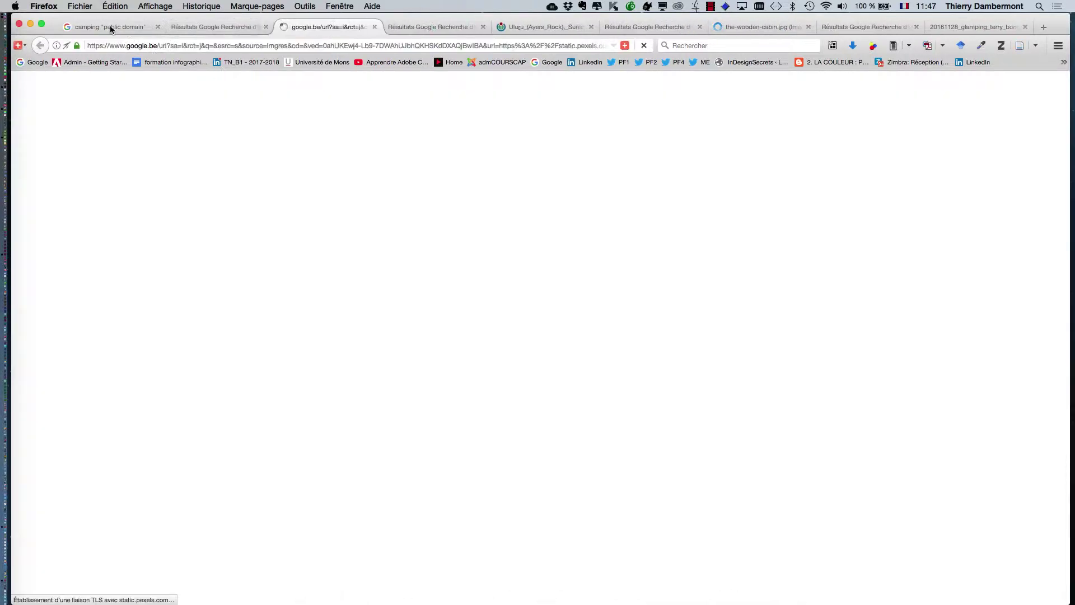
Go back to the results and open the 2272 × 1704 saguaro cactus sunset image from freestockphotostore.com at full size.
click(110, 26)
scroll(635, 343, down, 1)
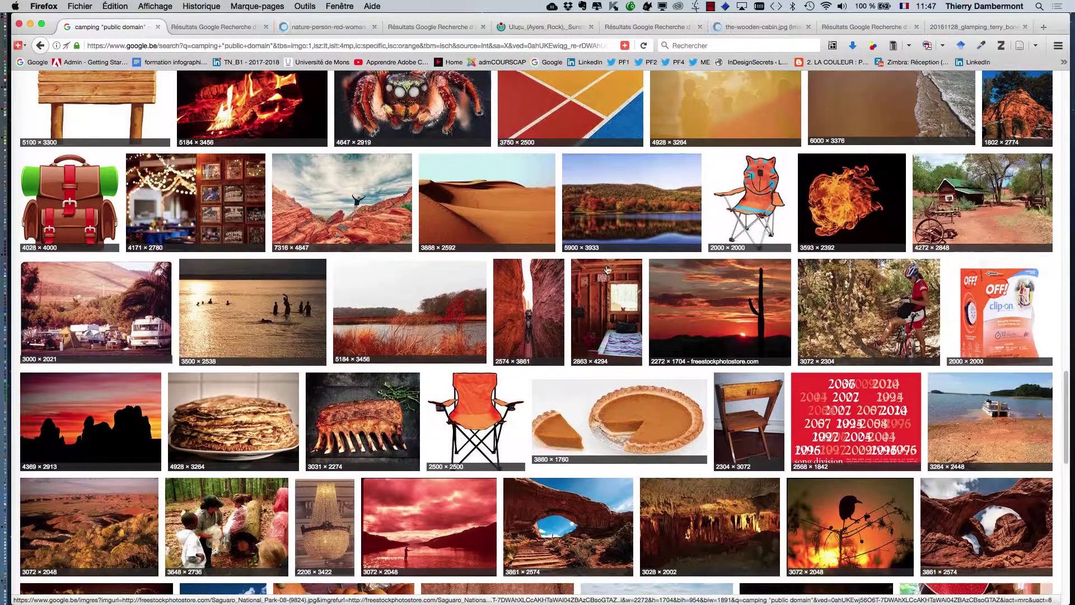
super+click(778, 305)
click(790, 287)
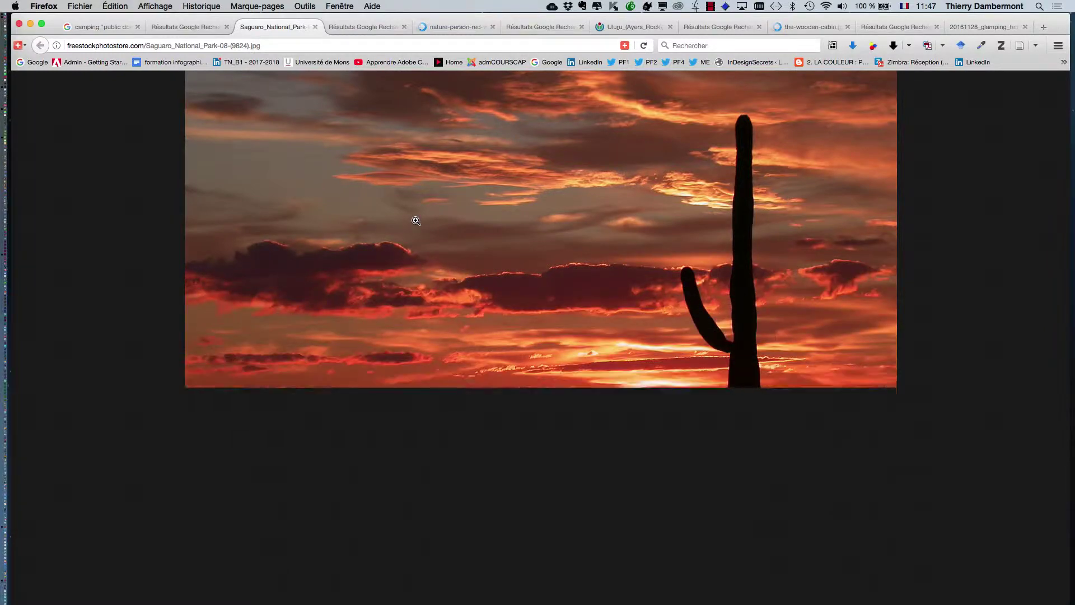
Save the saguaro cactus sunset image in the images-camping folder under its proposed name.
right_click(501, 271)
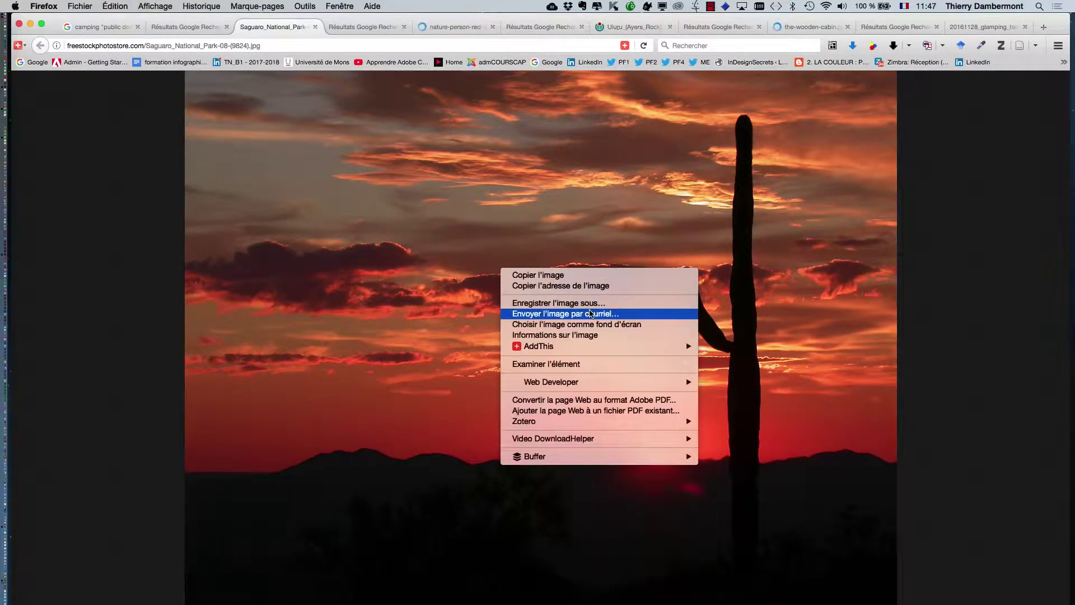
click(586, 303)
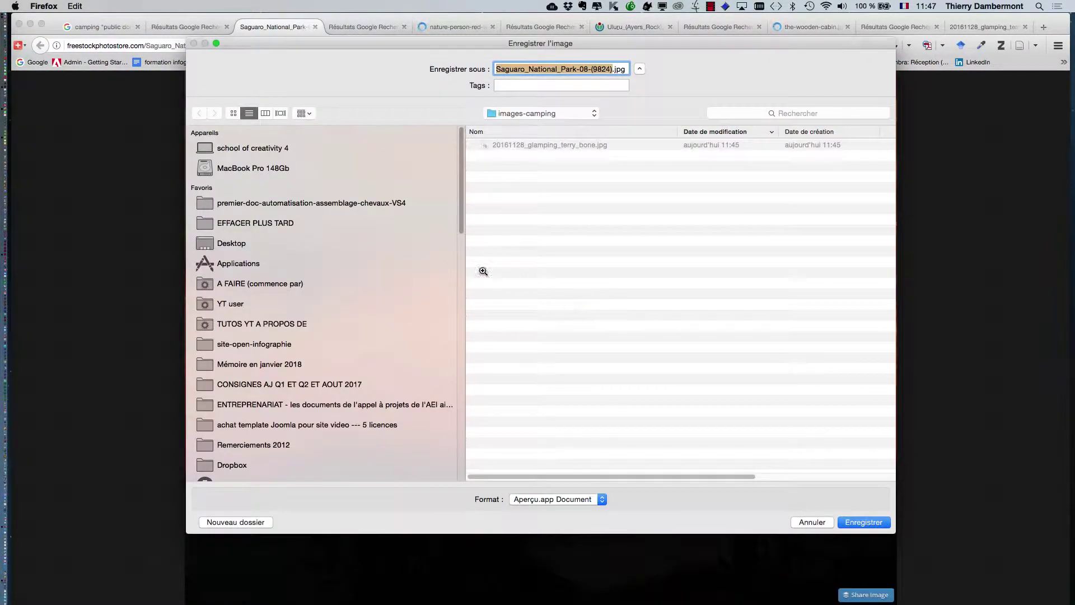
click(862, 522)
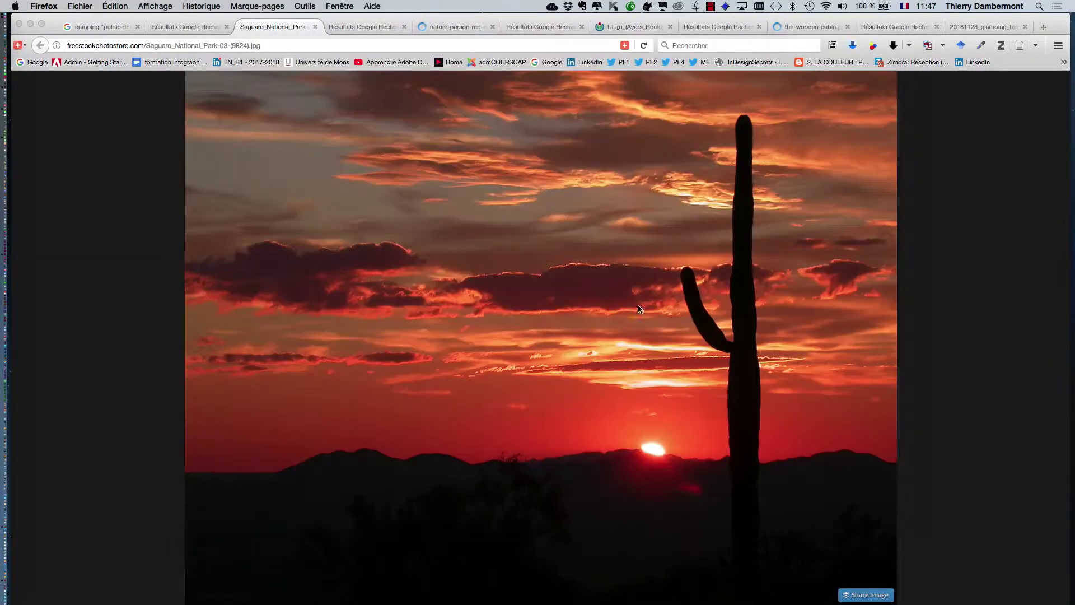
Show the full-size Pexels red rocks image and save it as nature-person-red-woman.jpg in the images-camping folder on the desktop.
click(364, 28)
click(799, 294)
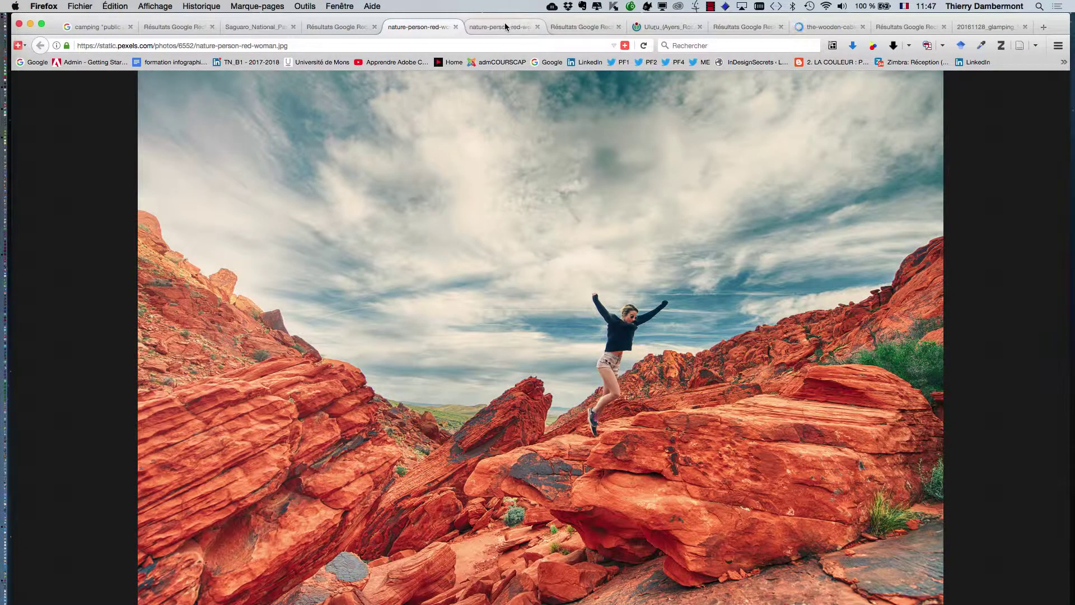
click(489, 27)
click(432, 27)
click(503, 28)
right_click(541, 220)
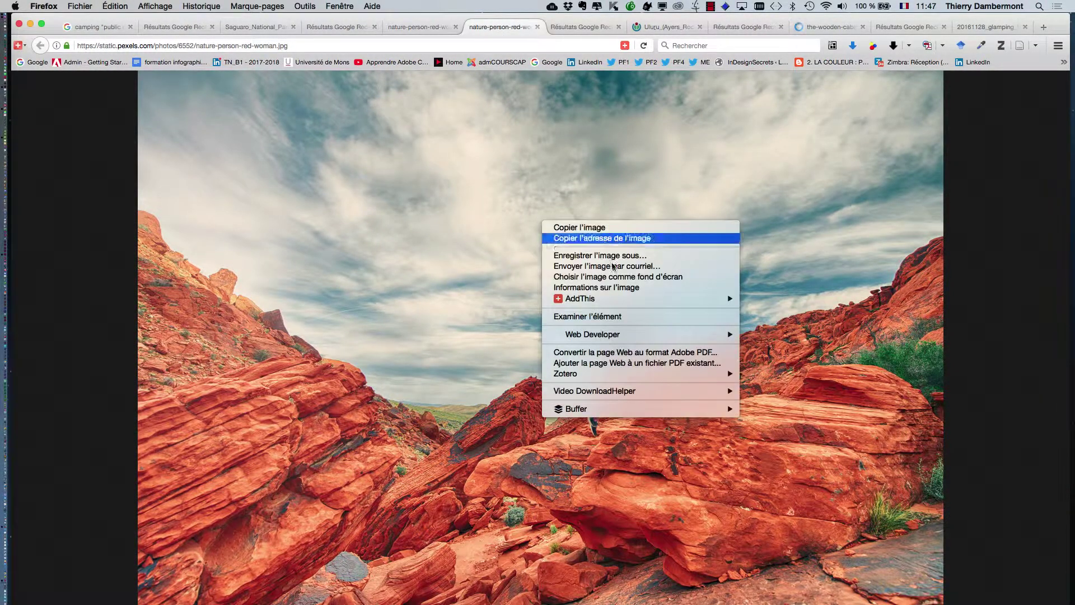
click(610, 259)
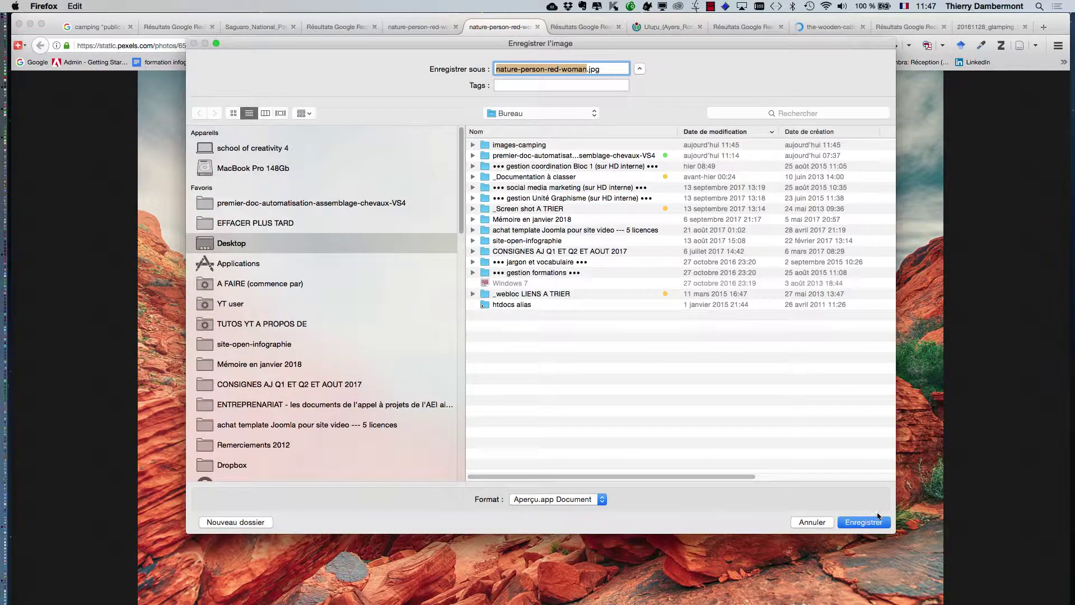
double_click(535, 147)
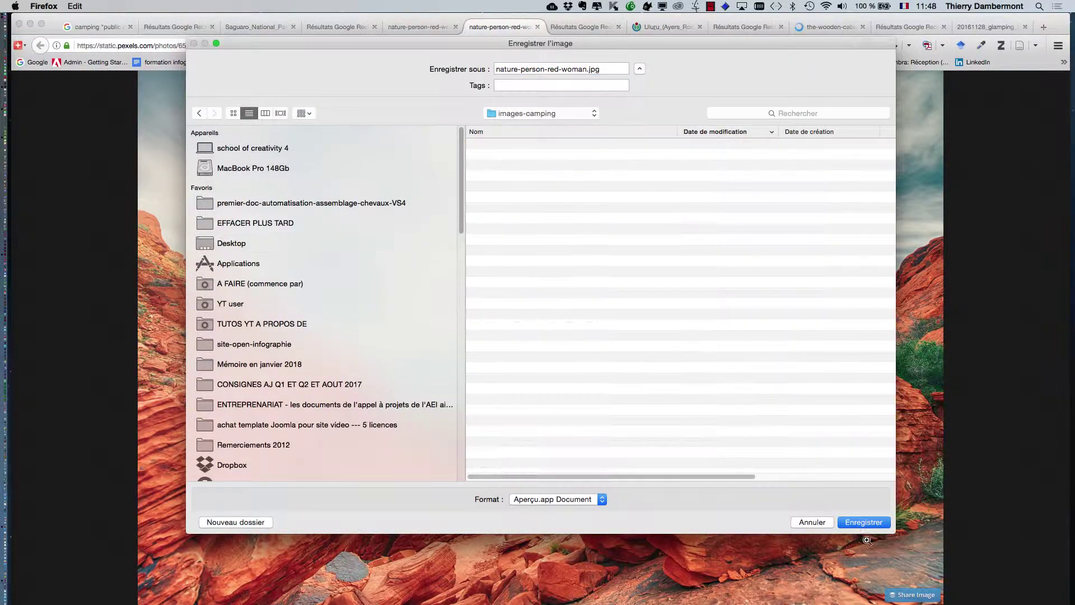
click(863, 522)
Switch to the full-size Uluru sunset image and save it in the images-camping folder on the desktop.
click(582, 27)
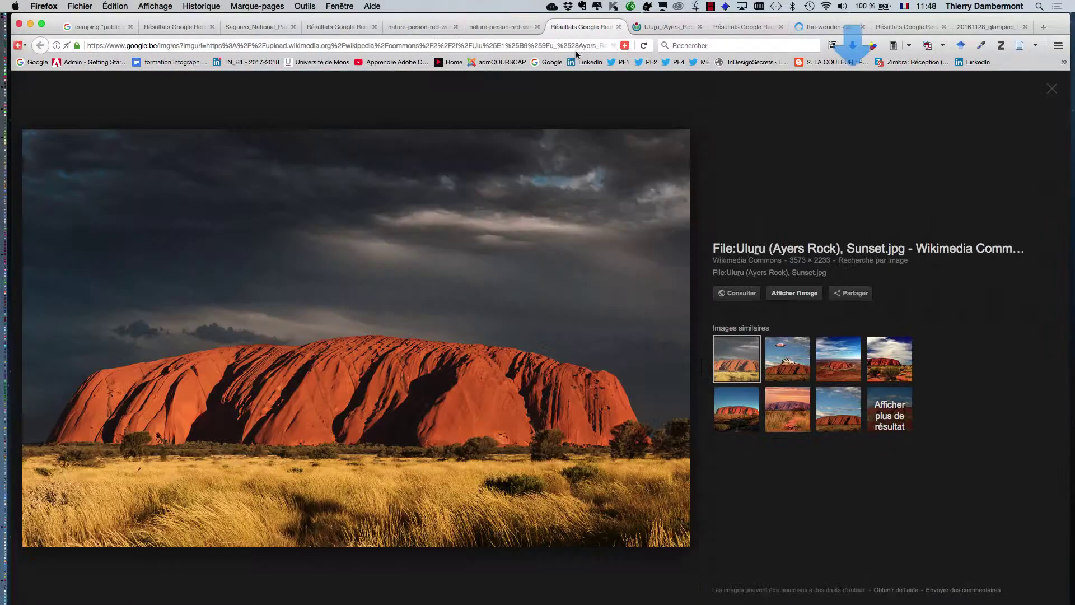
click(656, 24)
right_click(598, 292)
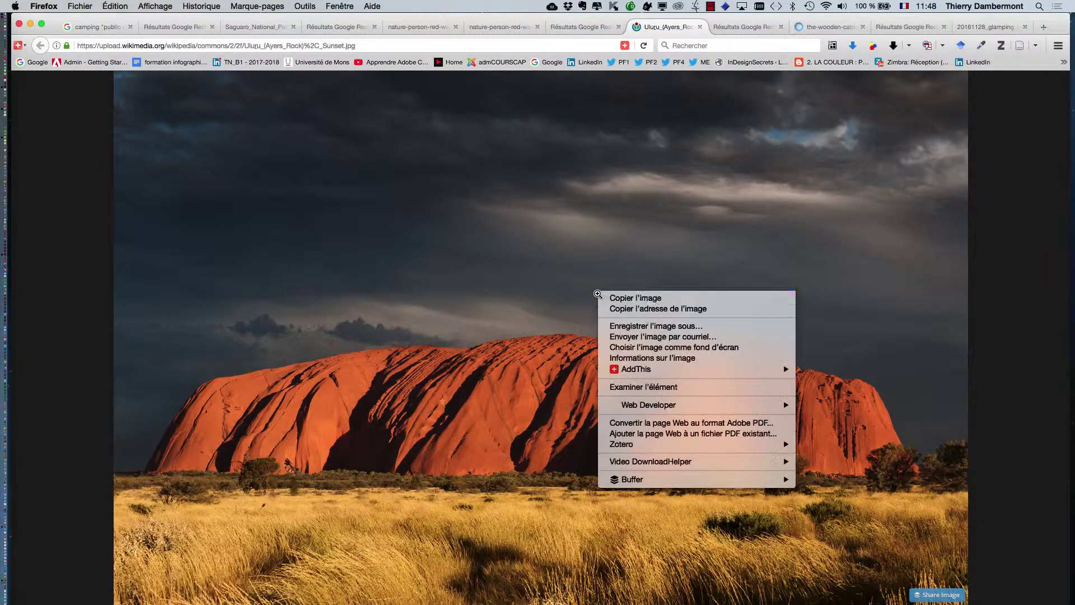
click(647, 324)
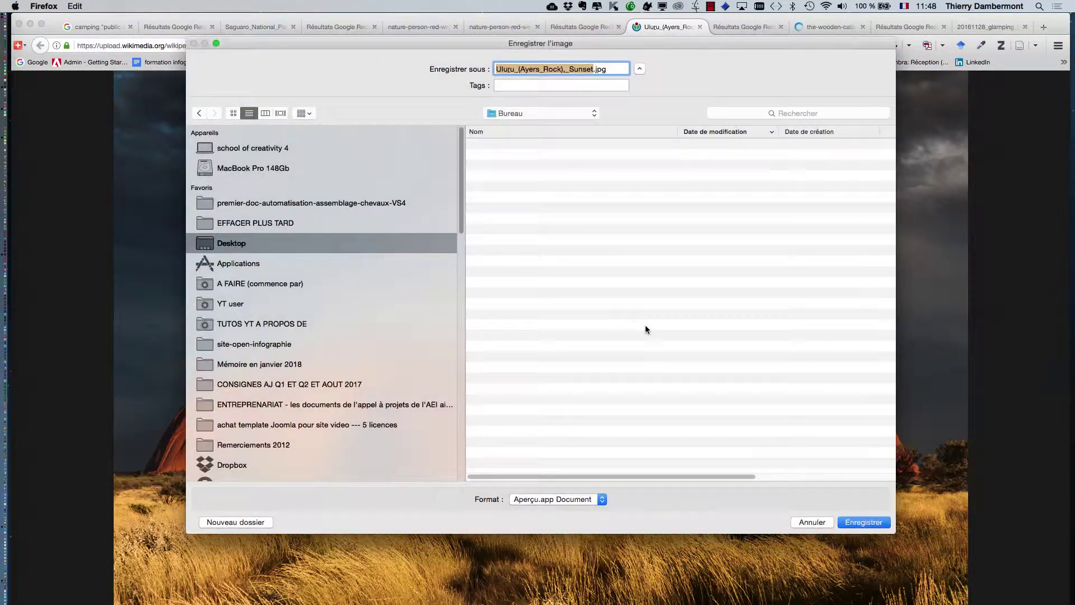
double_click(511, 145)
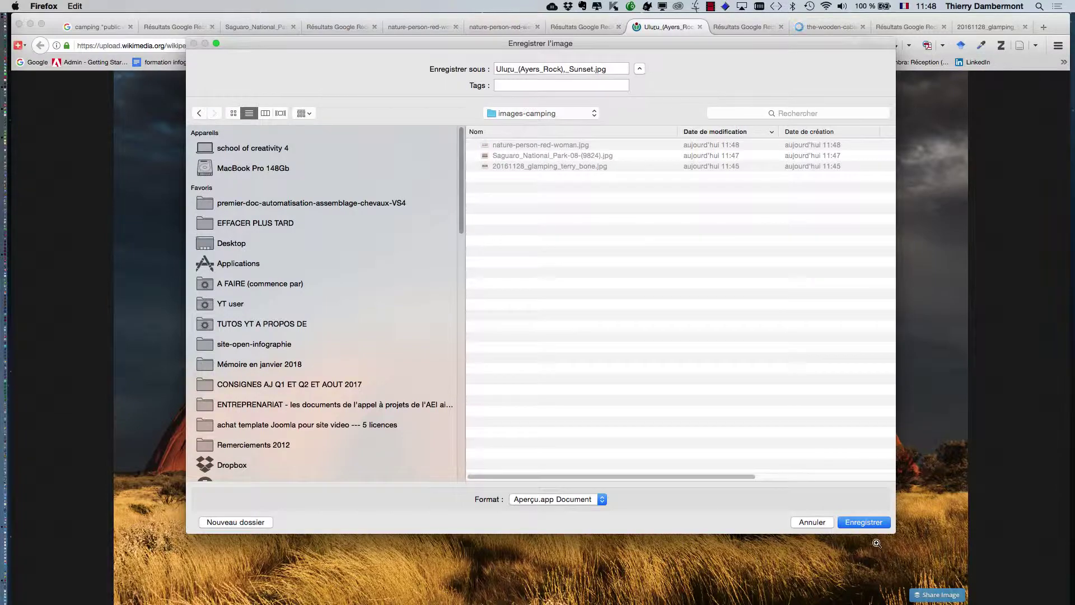
click(864, 522)
Switch to the full-size wooden cabin image and save it as the-wooden-cabin.jpg in the images-camping folder.
key(ctrl+Tab)
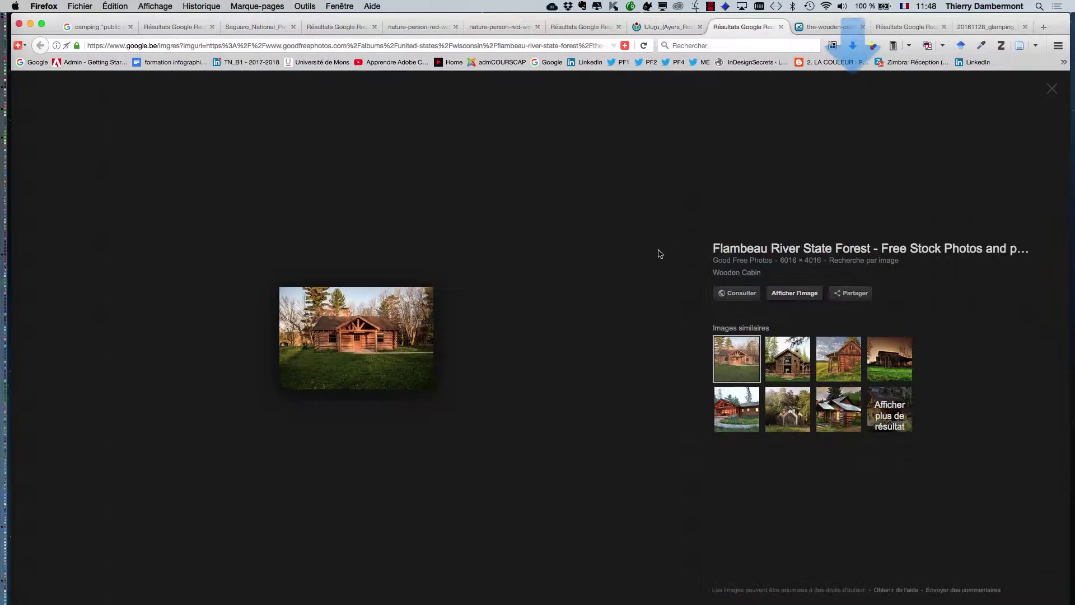
key(ctrl+Tab)
right_click(531, 262)
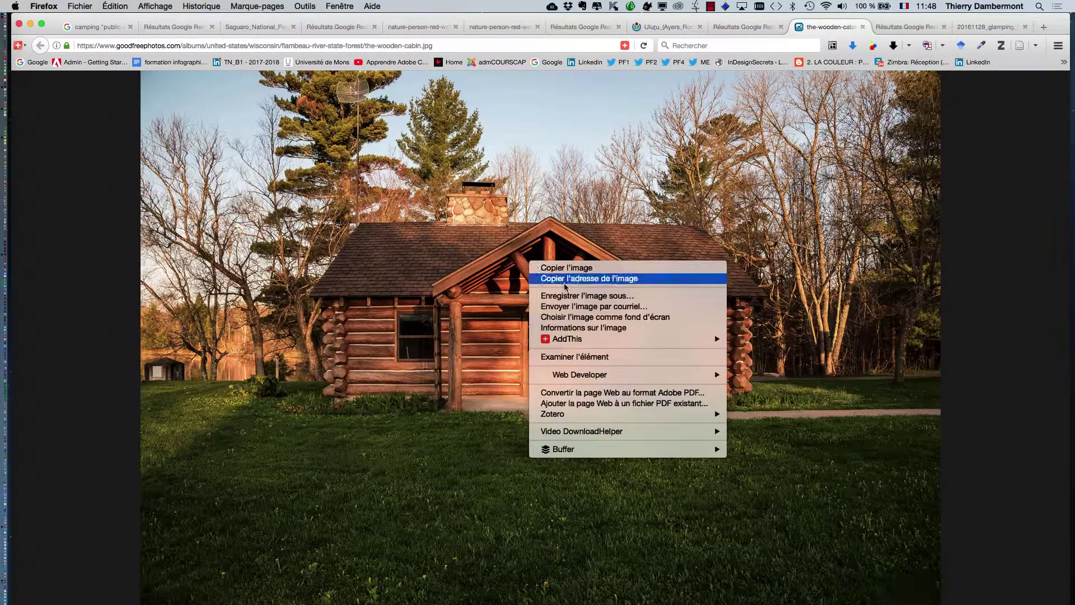
click(566, 296)
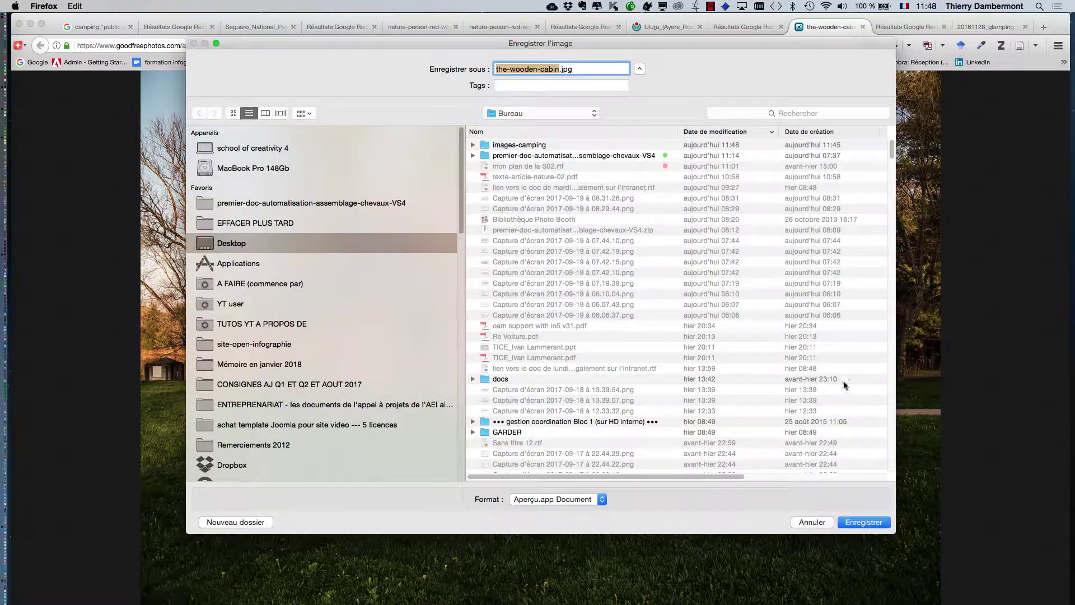
double_click(511, 146)
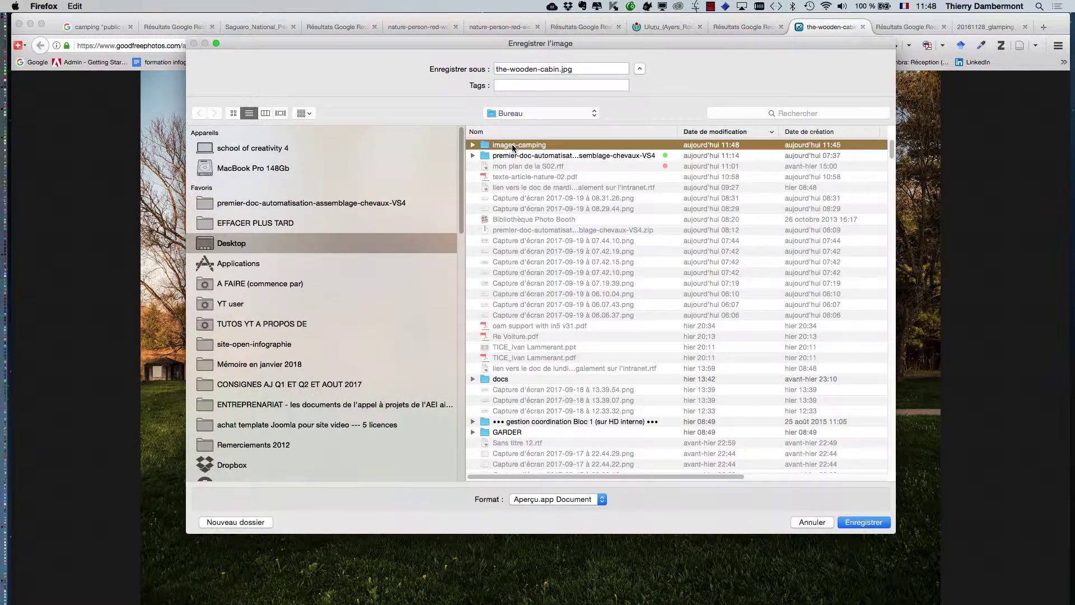
click(865, 524)
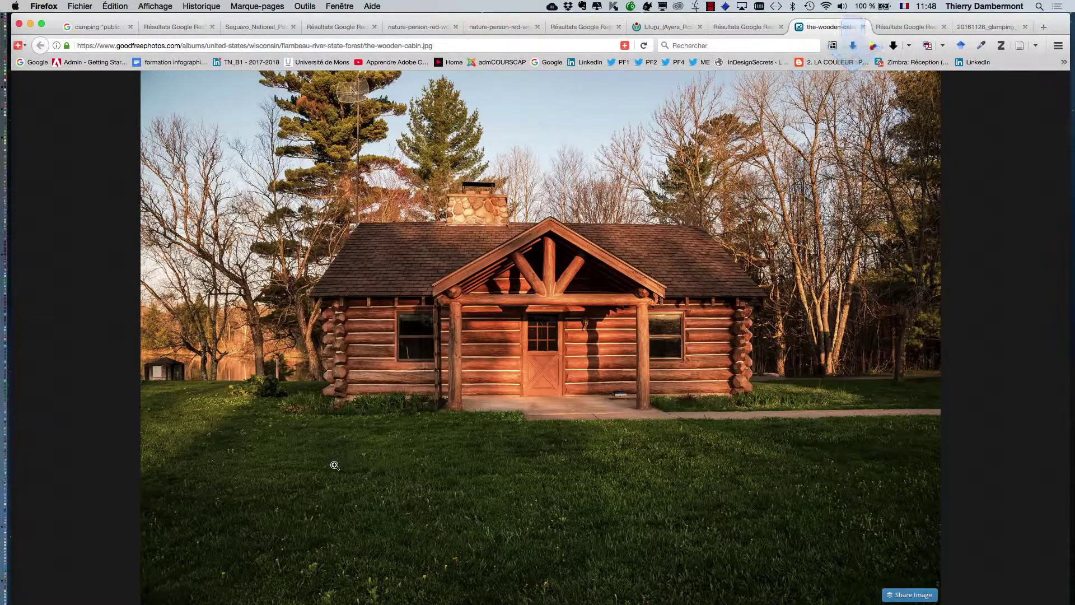
Minimize the browser window, switch to Finder and open the images-camping folder on the desktop.
click(30, 23)
click(188, 112)
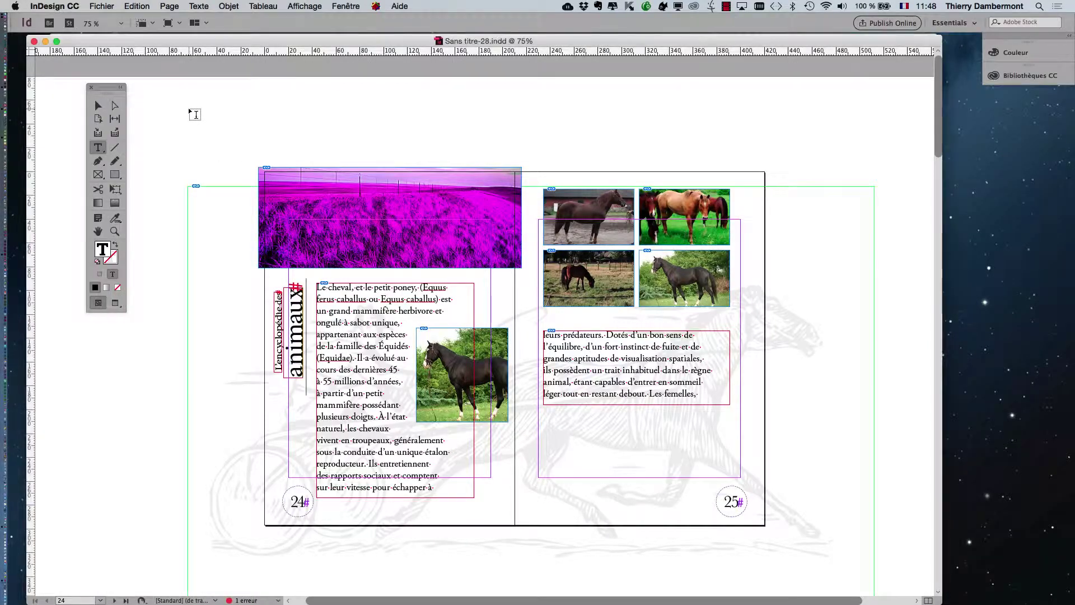
key(super+Tab)
key(super+Tab)
key(super+Tab)
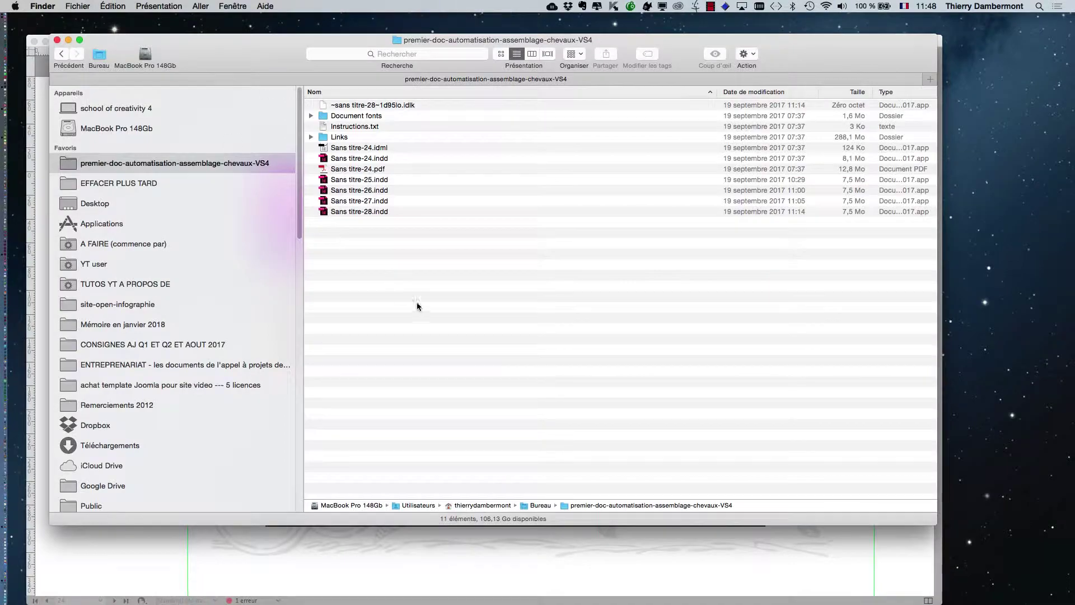
click(125, 211)
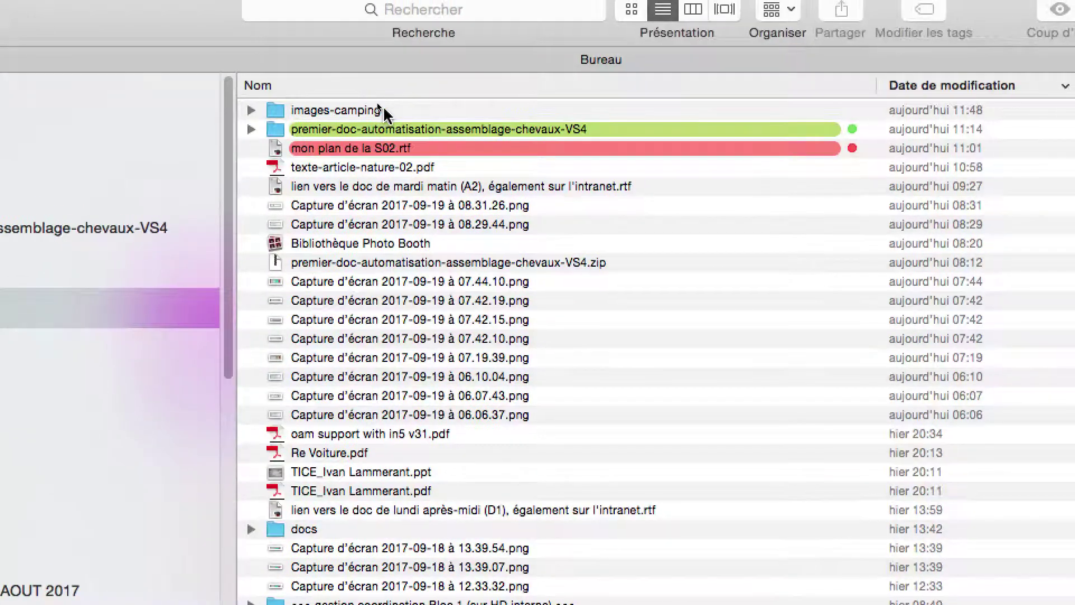
double_click(354, 87)
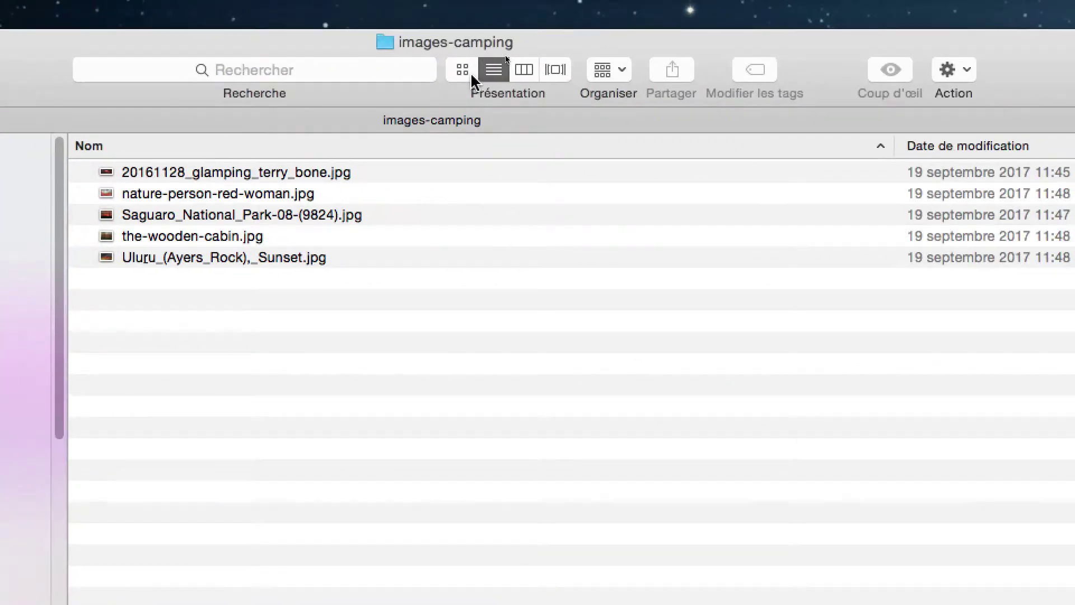
Display the images-camping folder as icons with large thumbnails, align them in rows and enlarge the window.
click(471, 74)
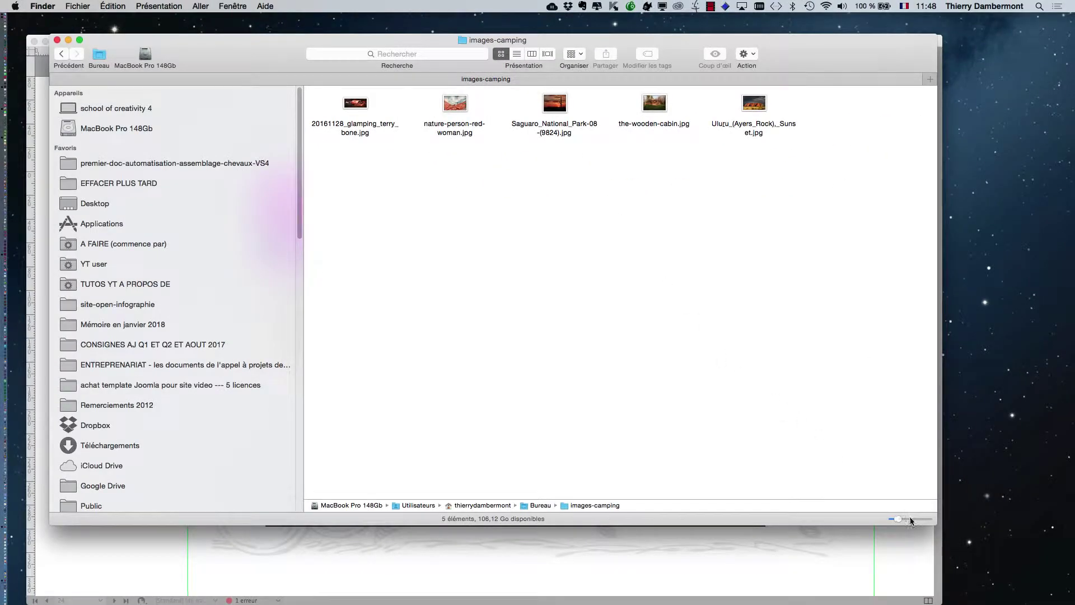
drag(911, 521, 921, 519)
click(158, 7)
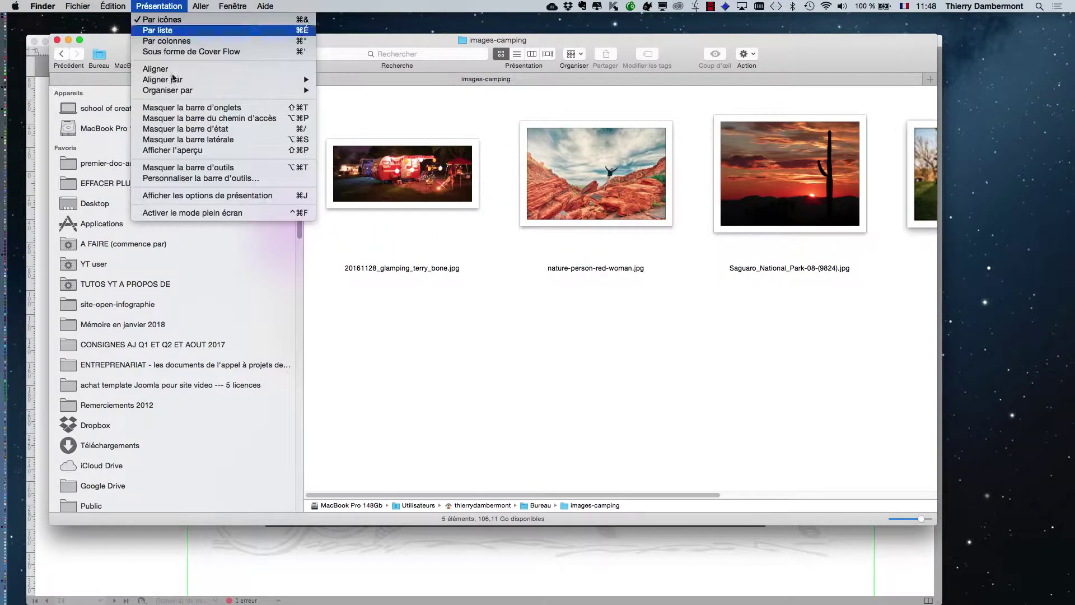
click(338, 81)
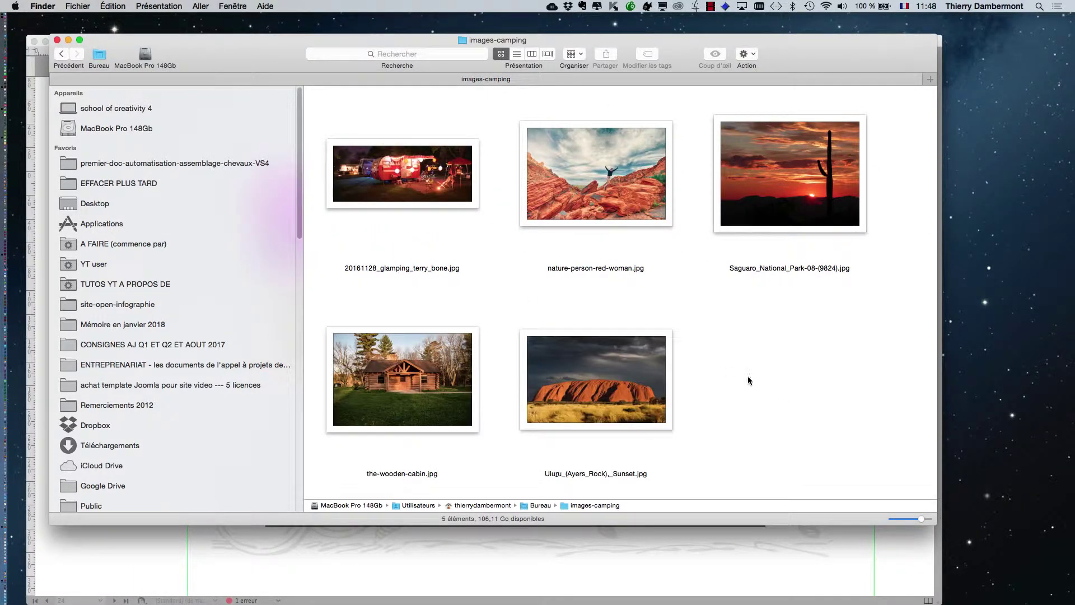
drag(936, 522, 1012, 594)
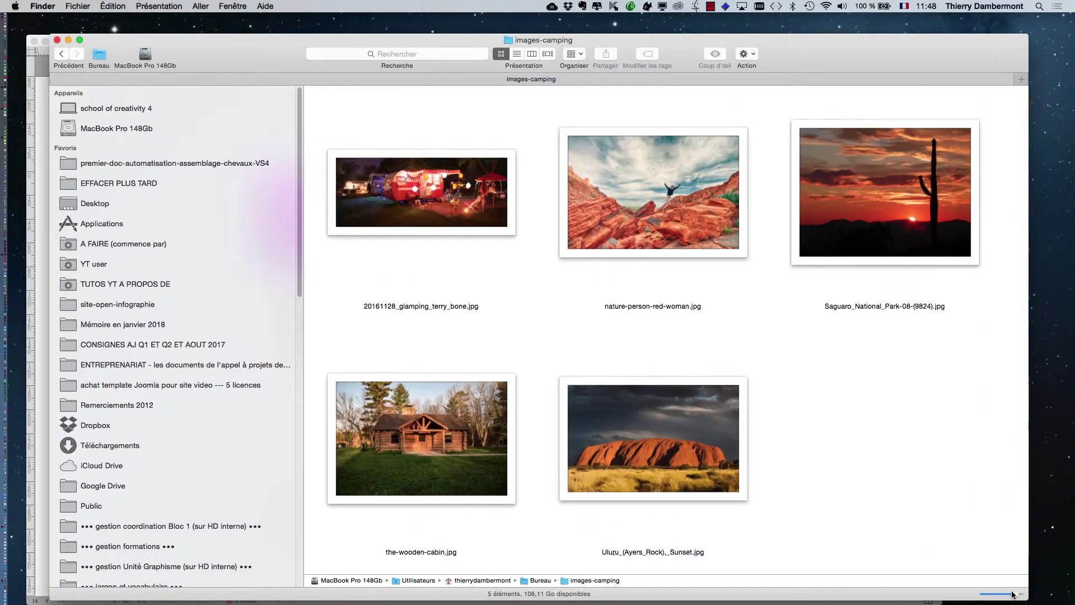